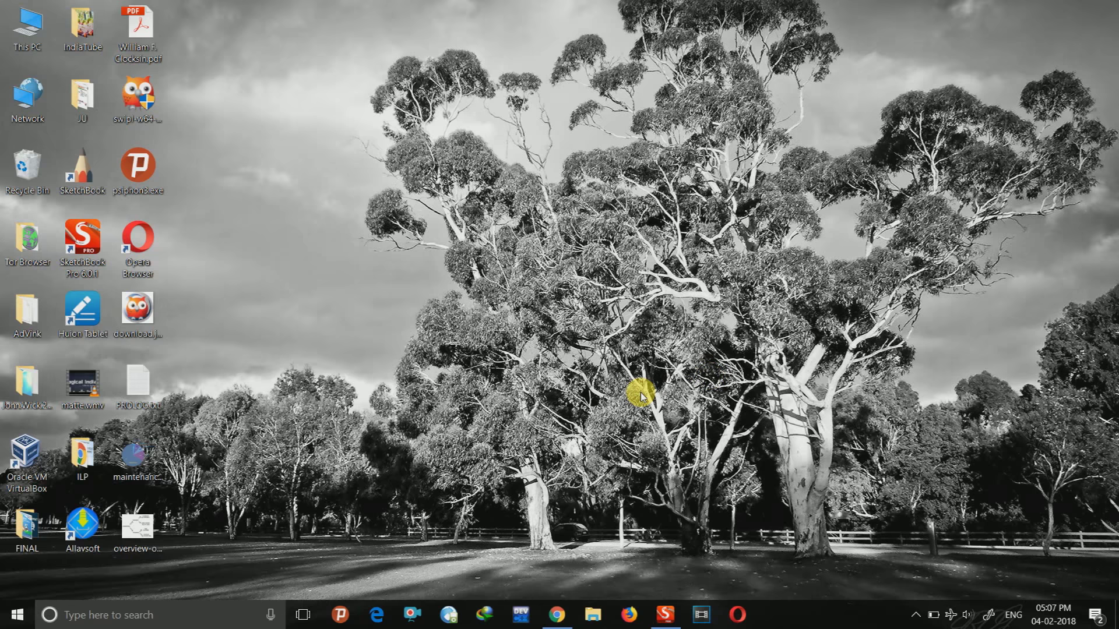
Launch SWI-Prolog from the Windows Start menu search for 'swi'
{"action": "key", "text": "super"}
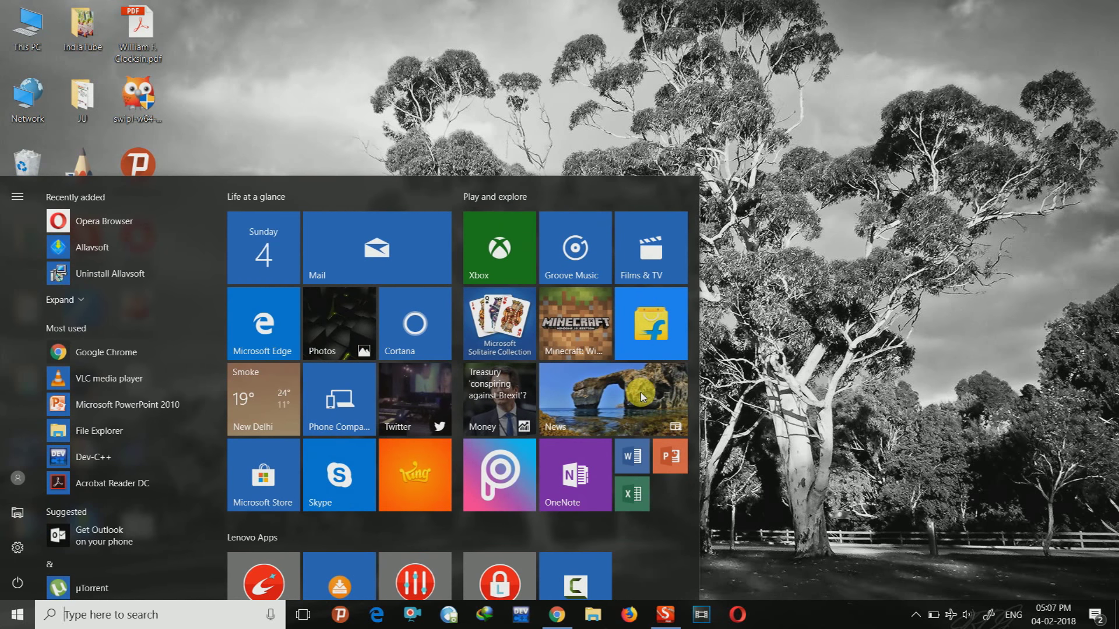
{"action": "type", "text": "s"}
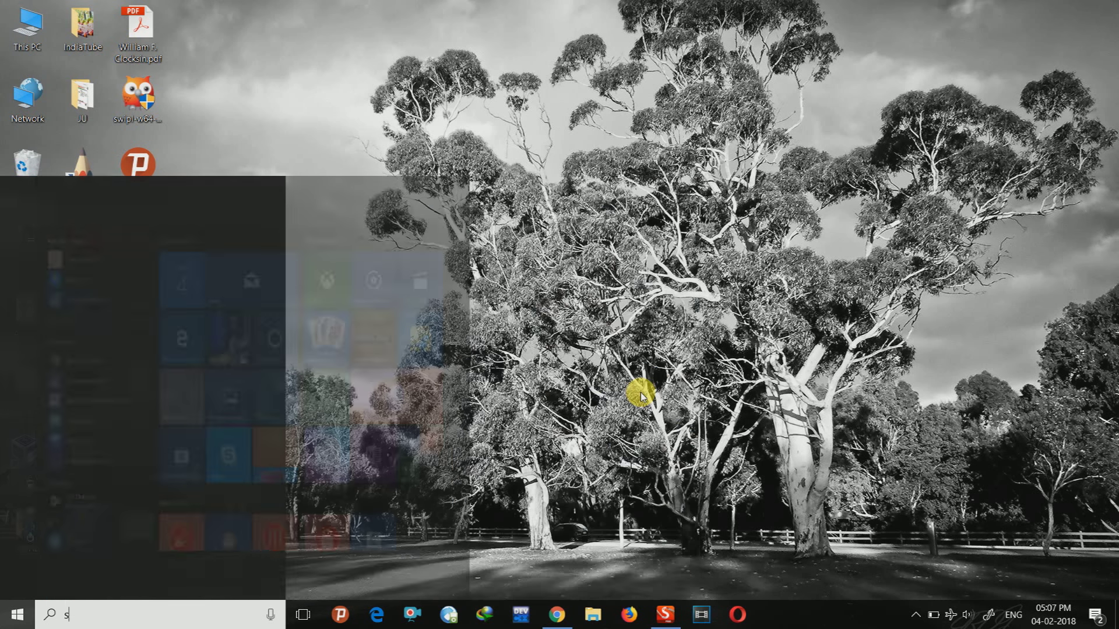
{"action": "type", "text": "wi"}
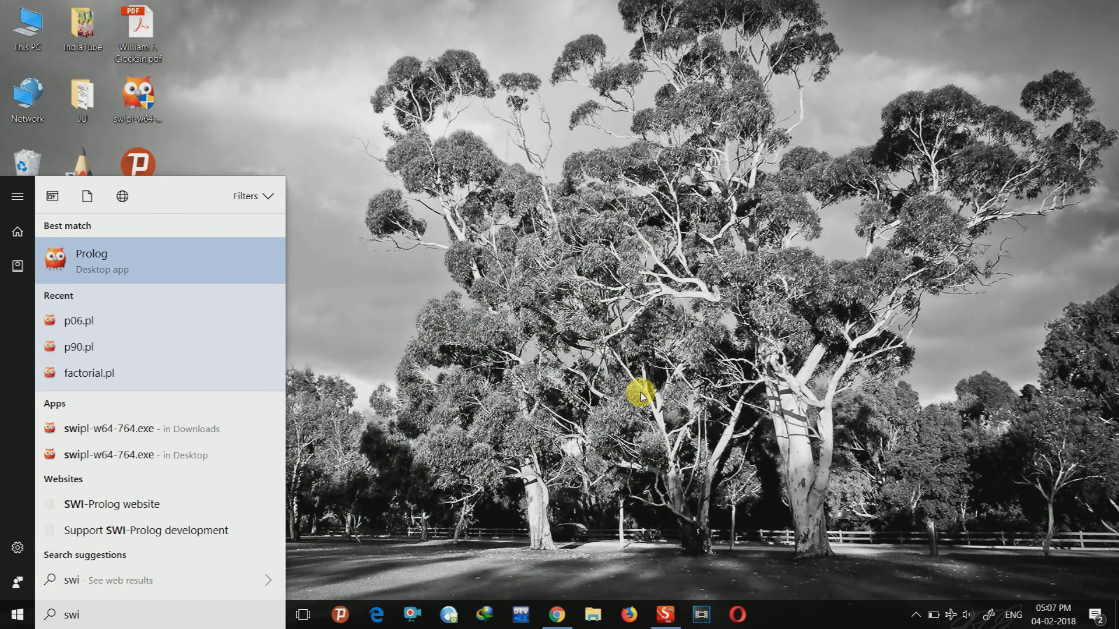
{"action": "left_click", "coordinate": [190, 248]}
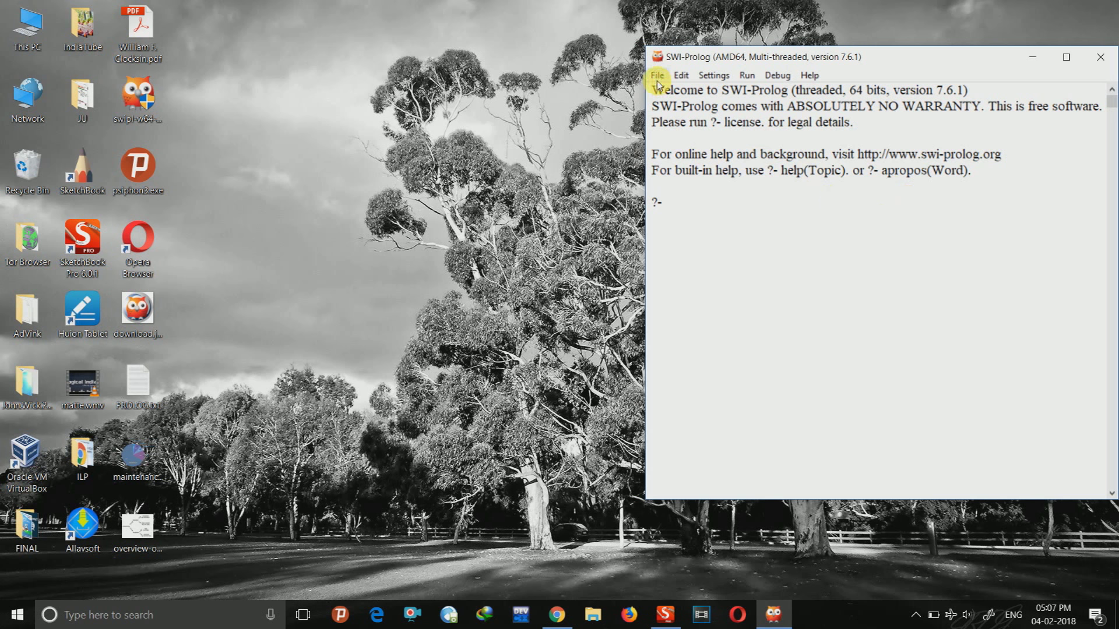
Choose File > New… to bring up the Create new Prolog source dialog
{"action": "left_click", "coordinate": [658, 80]}
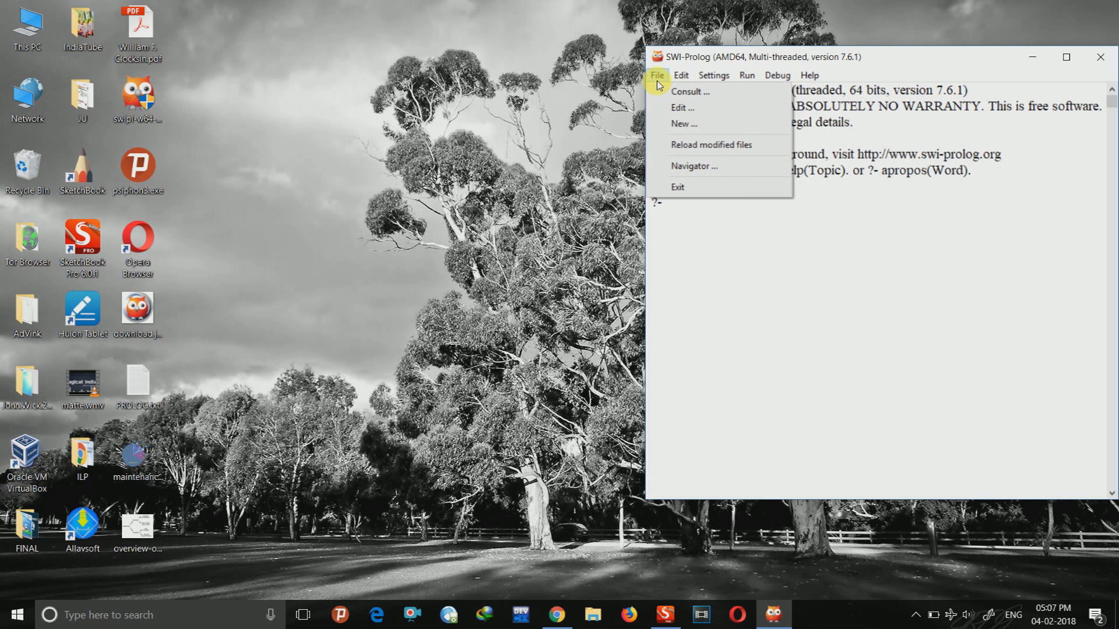
{"action": "left_click", "coordinate": [706, 128]}
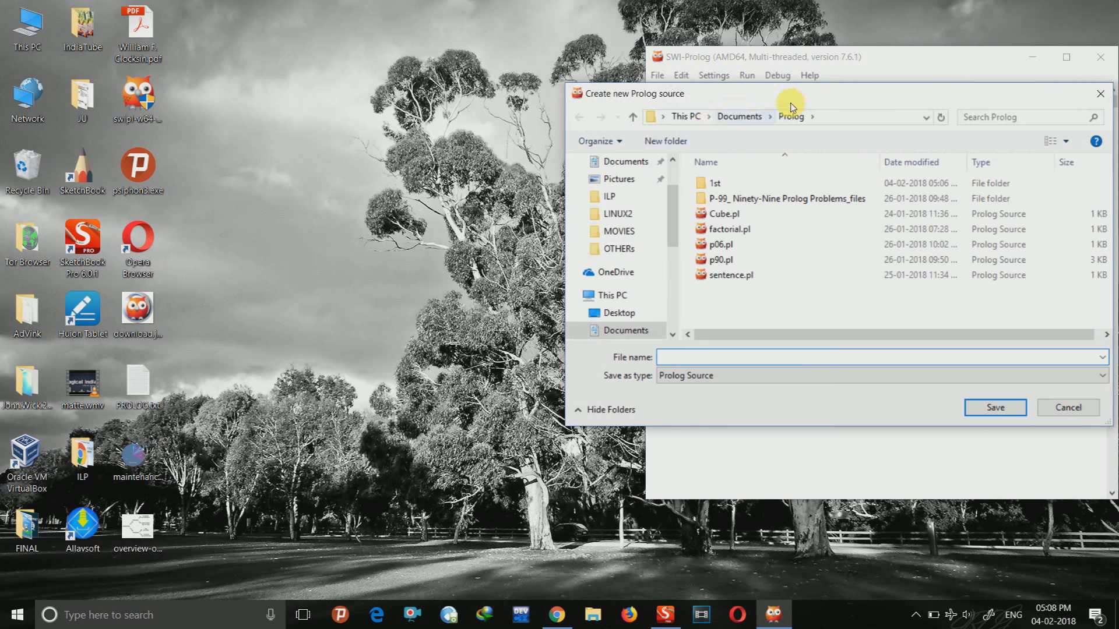
Save a new Prolog Source file named facts.pl in the Documents\Prolog\1st folder
{"action": "left_click_drag", "start_coordinate": [796, 101], "coordinate": [324, 71]}
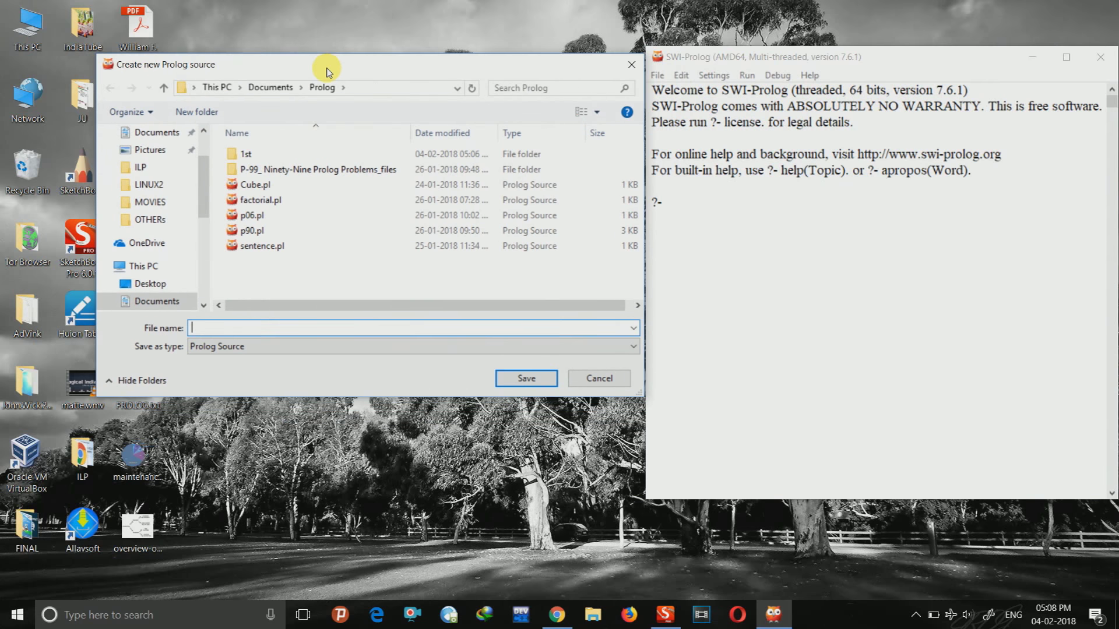
{"action": "double_click", "coordinate": [285, 161]}
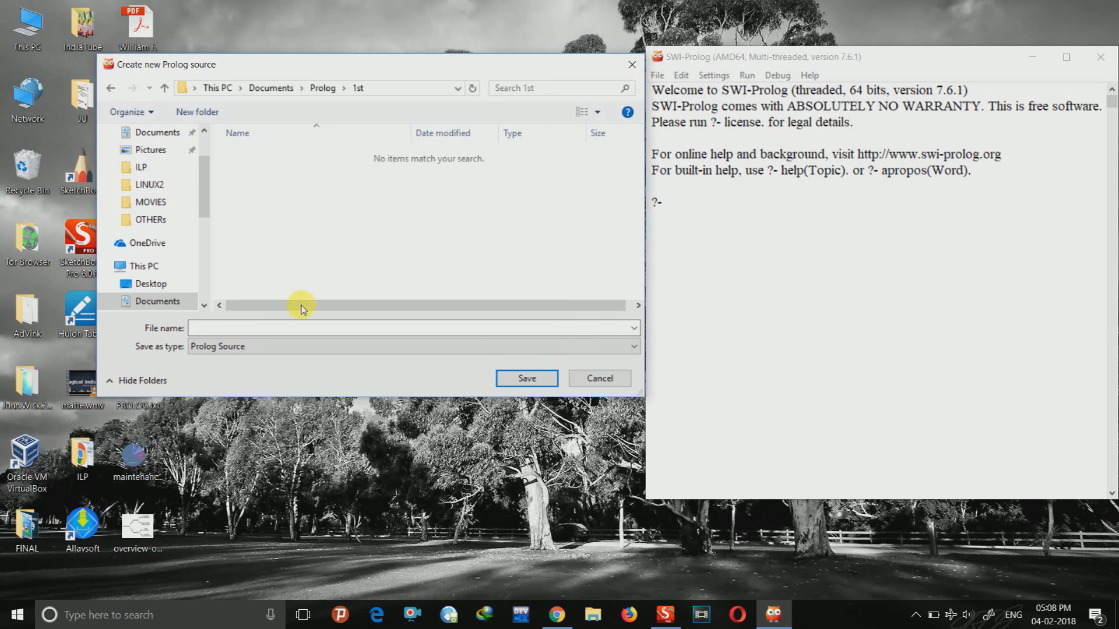
{"action": "left_click", "coordinate": [302, 328]}
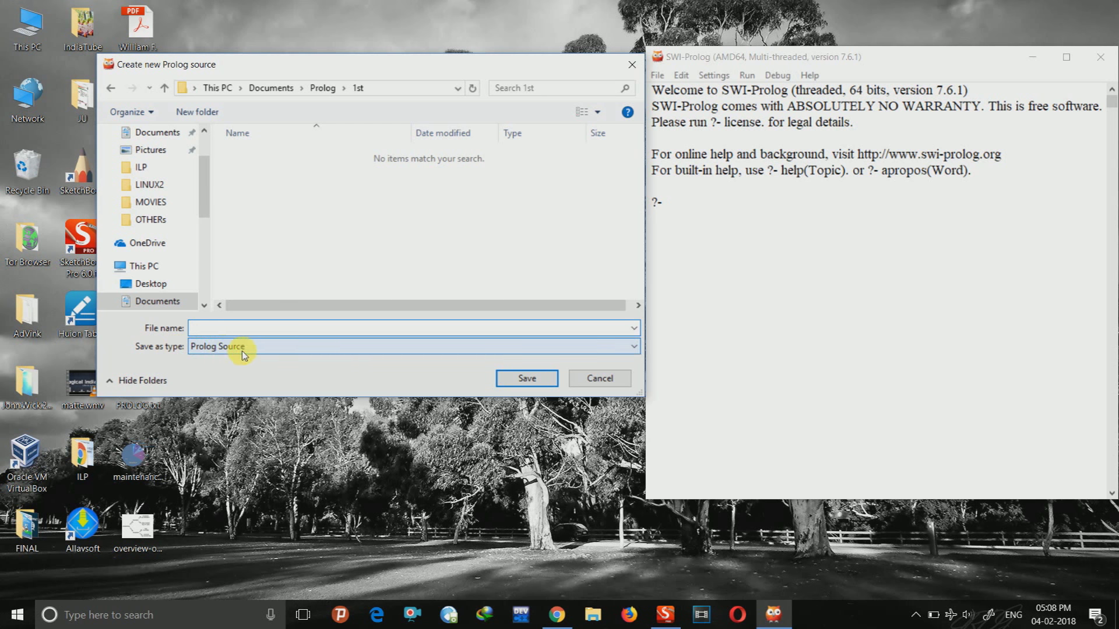
{"action": "left_click", "coordinate": [281, 355]}
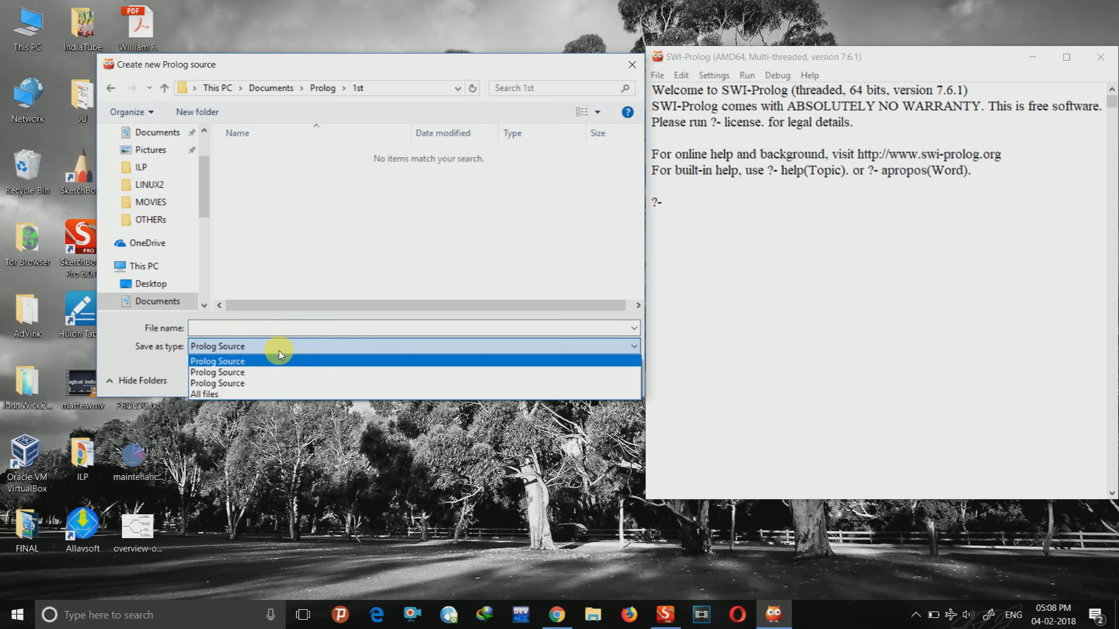
{"action": "left_click", "coordinate": [280, 354]}
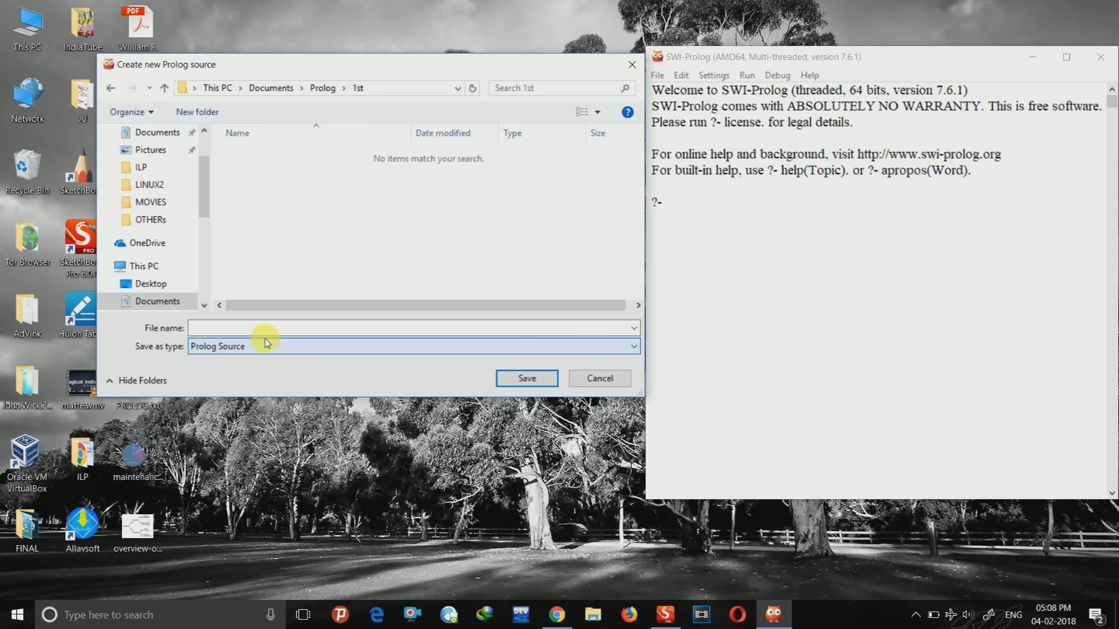
{"action": "left_click", "coordinate": [263, 330]}
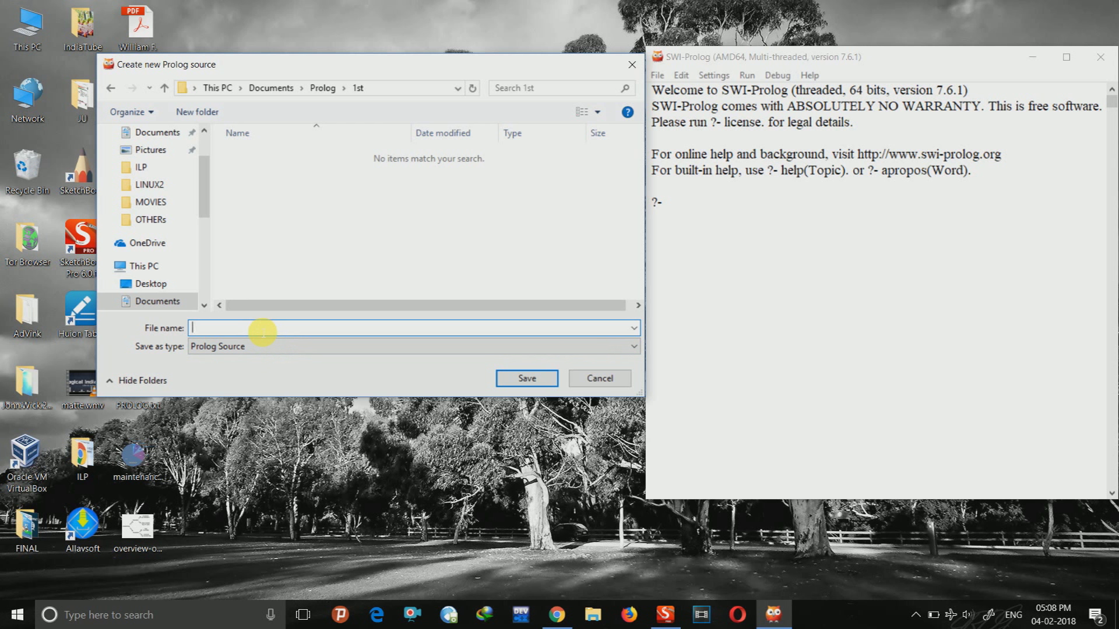
{"action": "type", "text": "facts"}
{"action": "type", "text": "."}
{"action": "type", "text": "pl"}
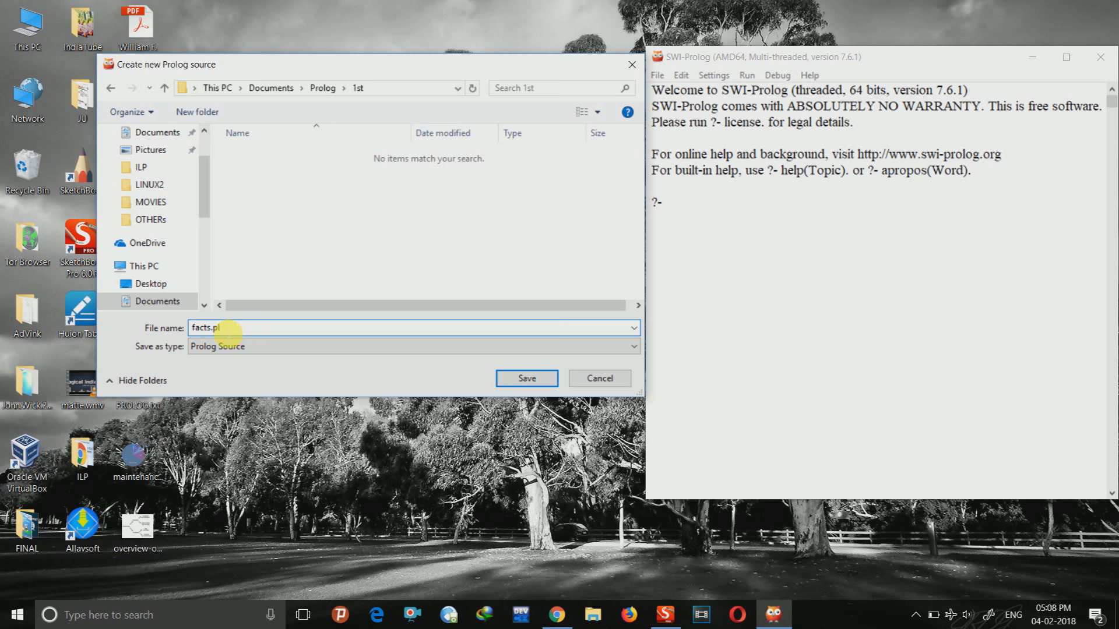
{"action": "double_click", "coordinate": [216, 328]}
{"action": "left_click", "coordinate": [250, 329]}
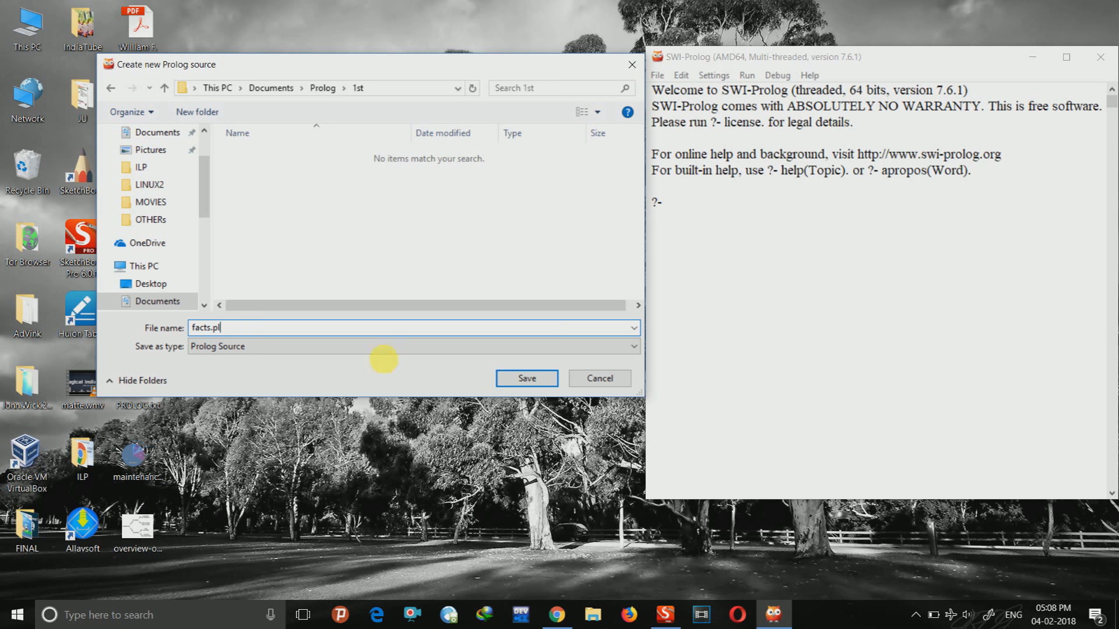
{"action": "left_click", "coordinate": [504, 381]}
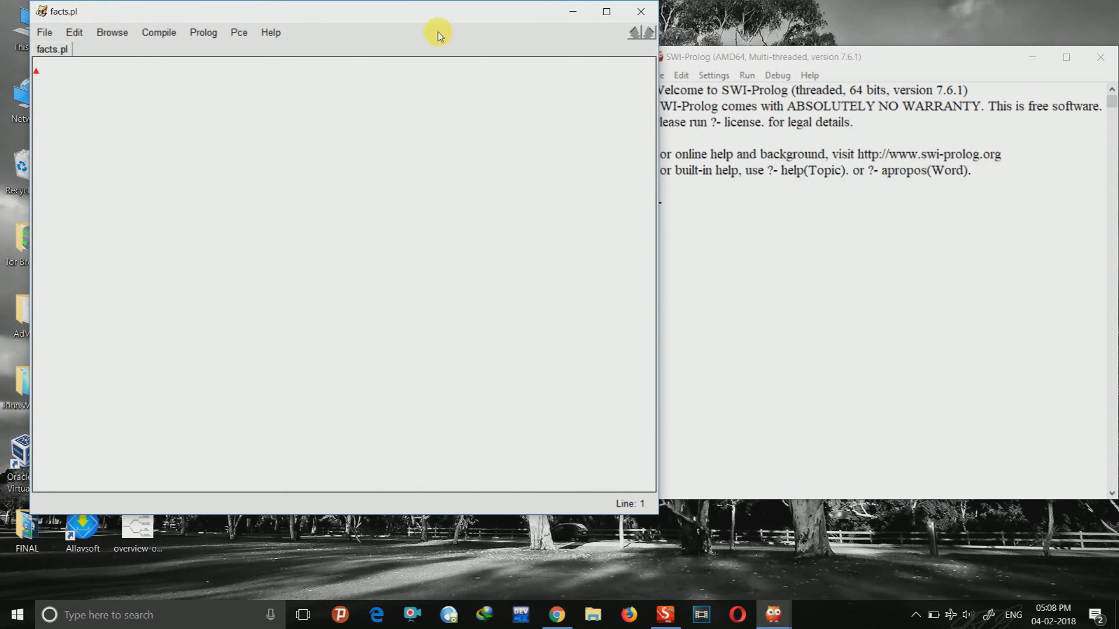
Place the facts.pl editor and the console side by side, enlarging both windows
{"action": "left_click_drag", "start_coordinate": [432, 15], "coordinate": [411, 20]}
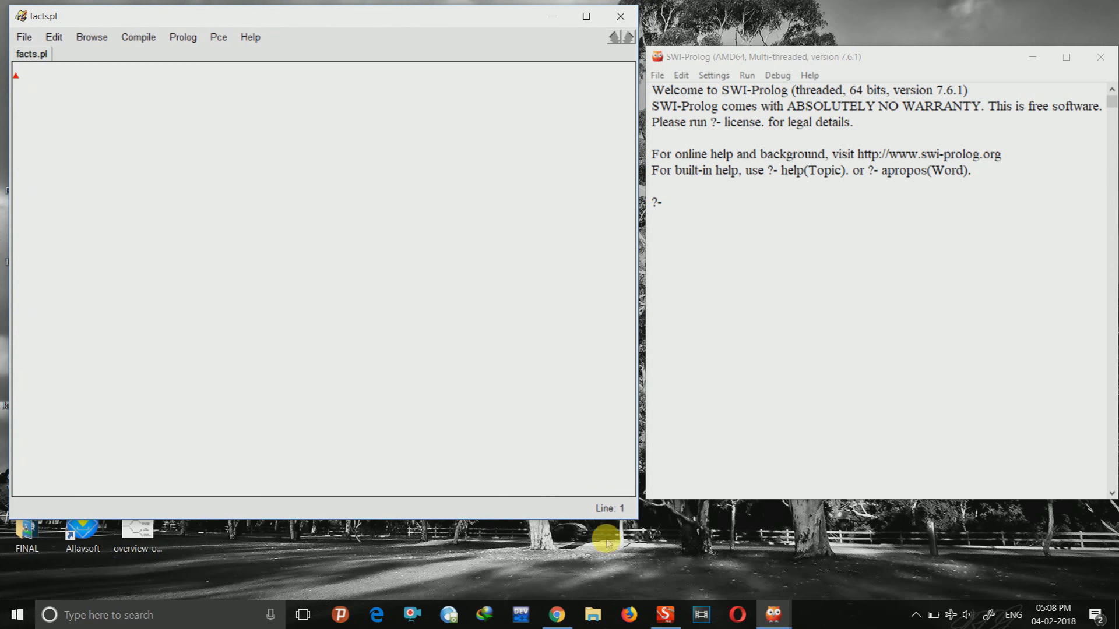
{"action": "left_click_drag", "start_coordinate": [595, 519], "coordinate": [616, 584]}
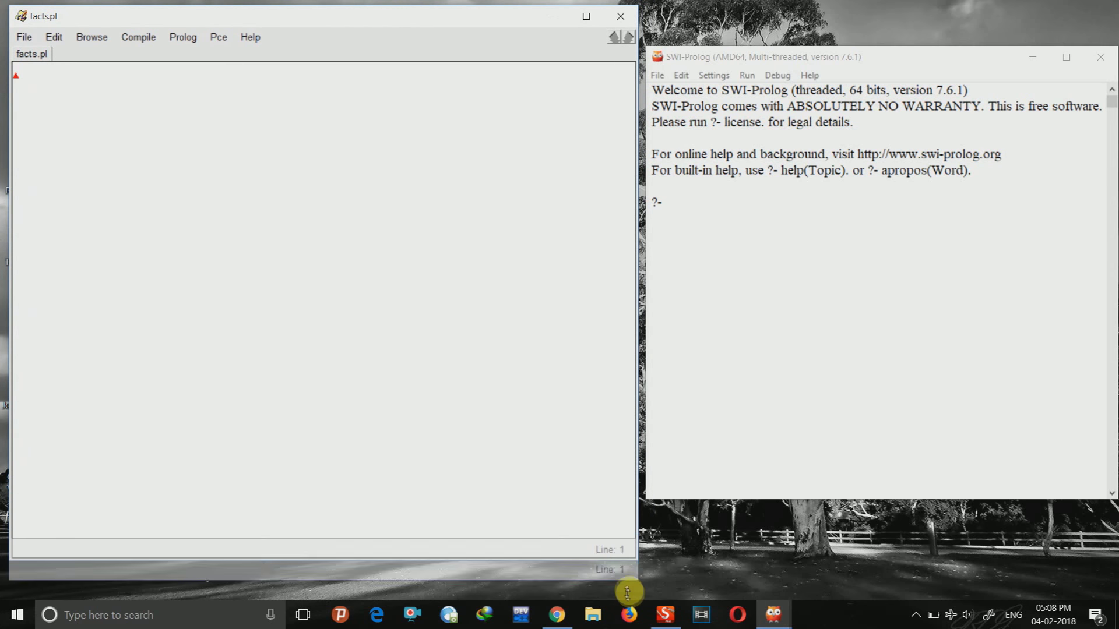
{"action": "left_click_drag", "start_coordinate": [829, 507], "coordinate": [842, 534]}
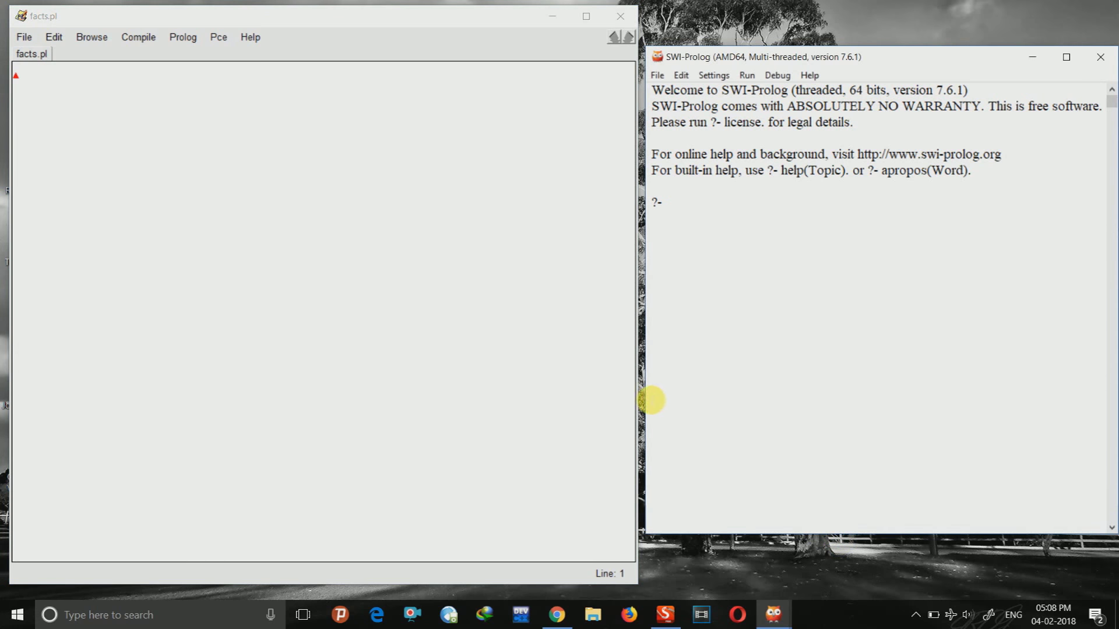
{"action": "left_click_drag", "start_coordinate": [650, 399], "coordinate": [644, 398]}
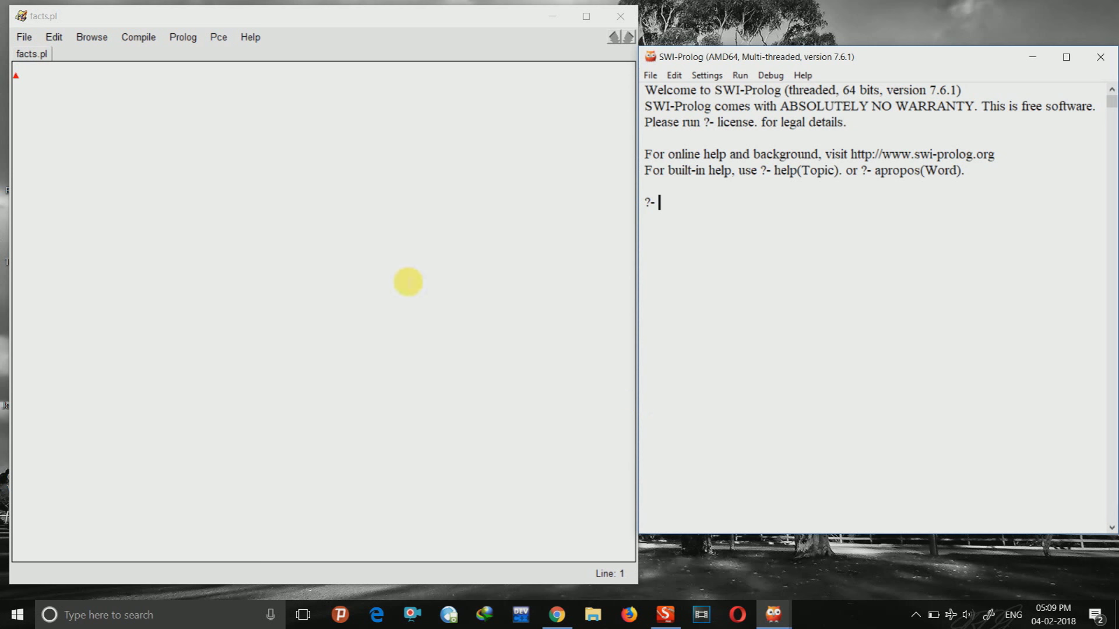
{"action": "left_click", "coordinate": [168, 136]}
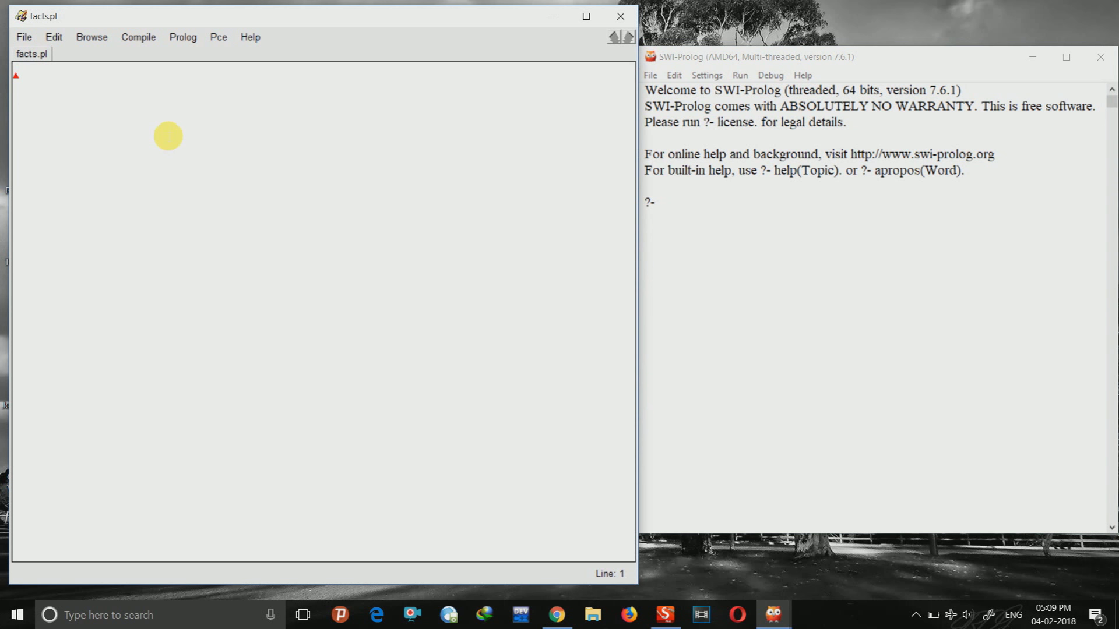
{"action": "type", "text": "valu"}
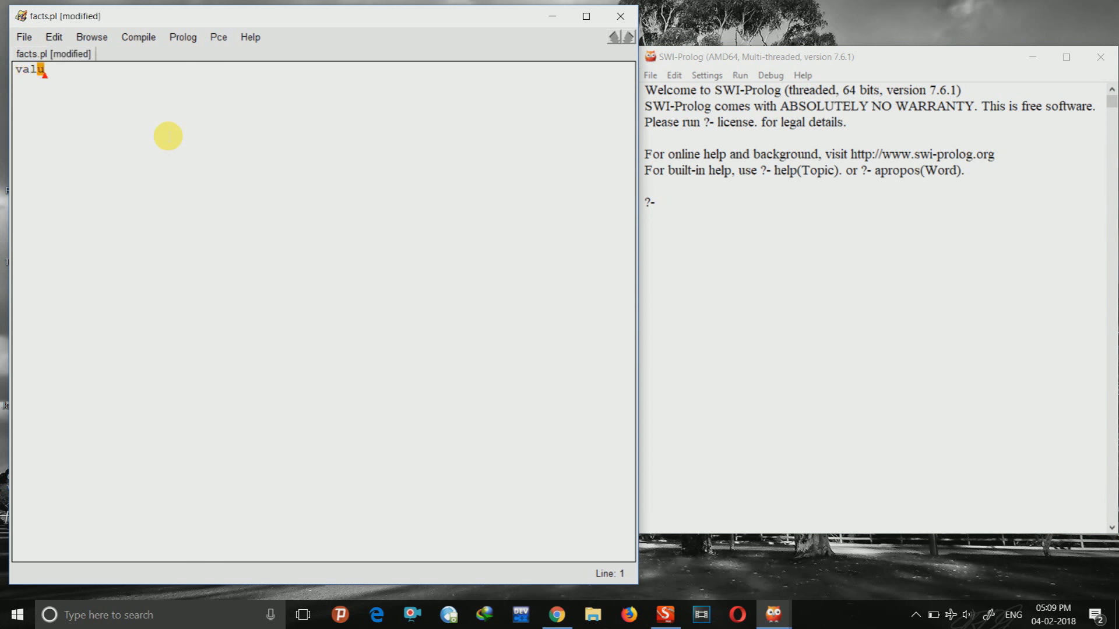
{"action": "type", "text": "able("}
{"action": "type", "text": "gold)."}
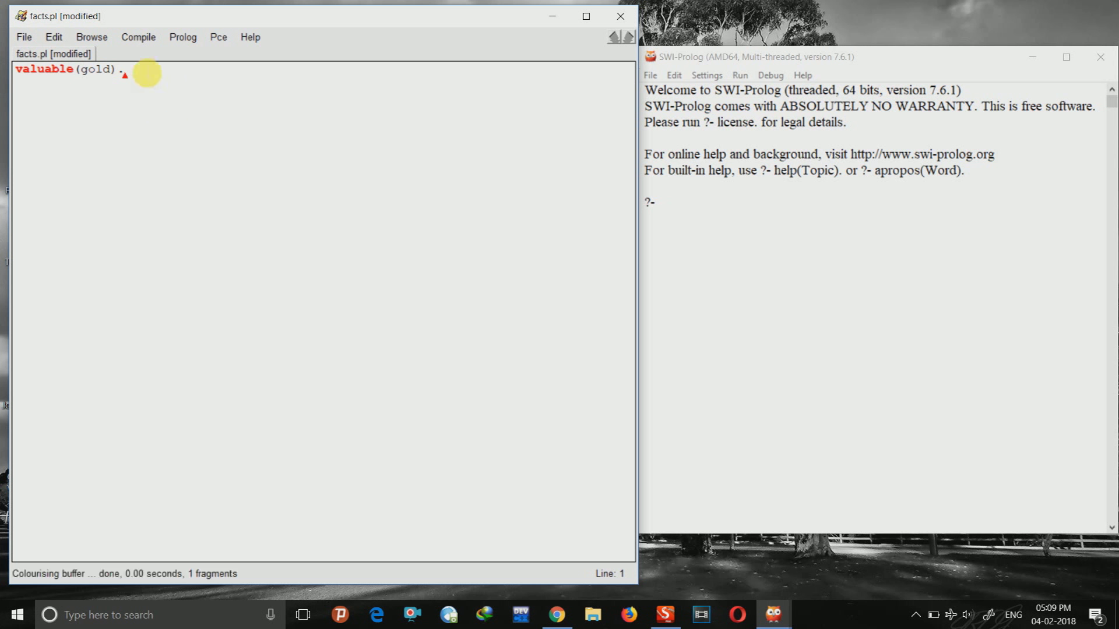
Compile the valuable(gold) buffer with Compile buffer, confirming the save, then focus the console
{"action": "left_click", "coordinate": [141, 45]}
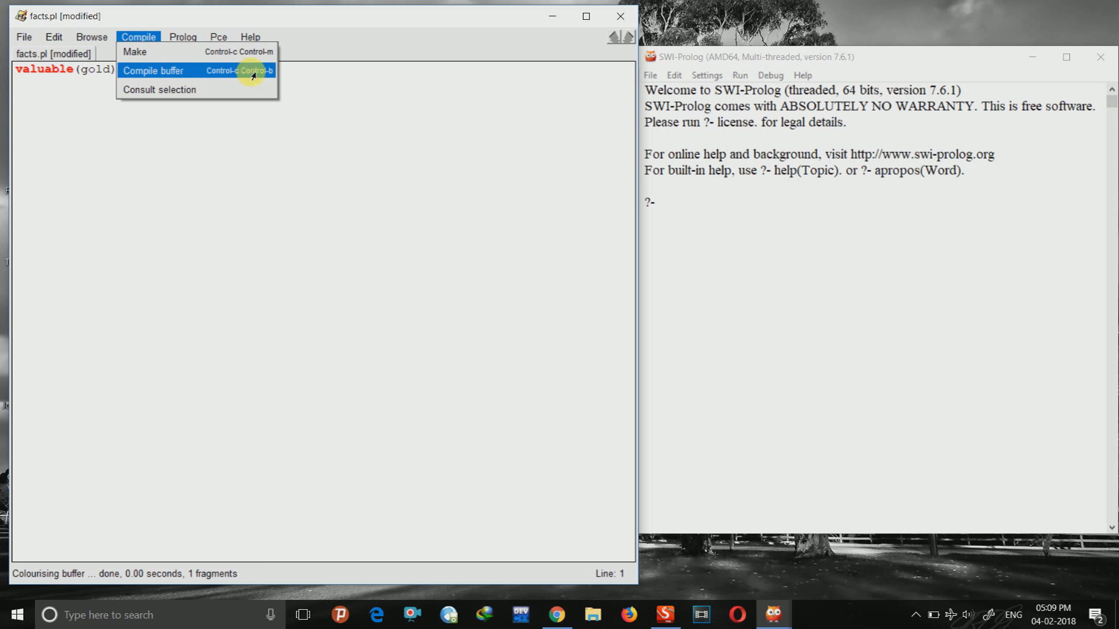
{"action": "left_click", "coordinate": [213, 76]}
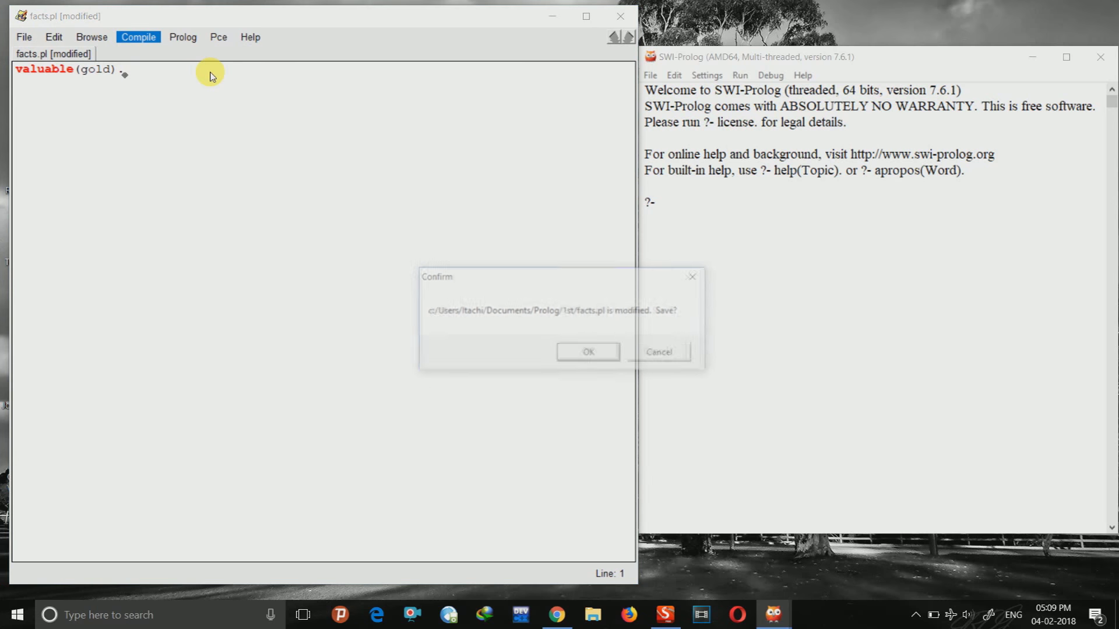
{"action": "left_click", "coordinate": [591, 354]}
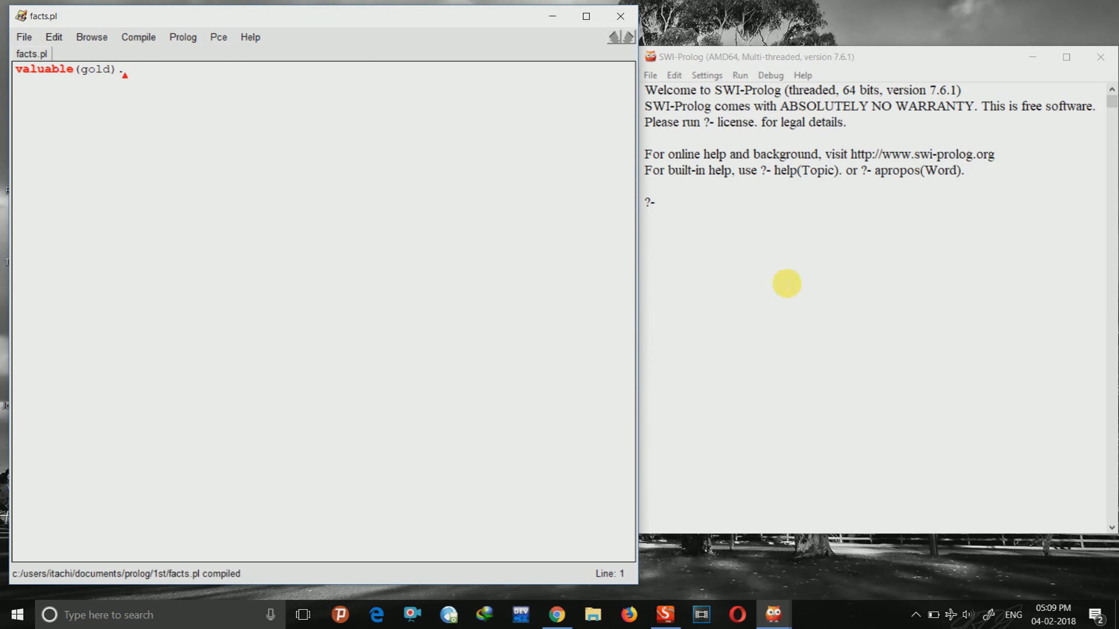
{"action": "left_click", "coordinate": [786, 284]}
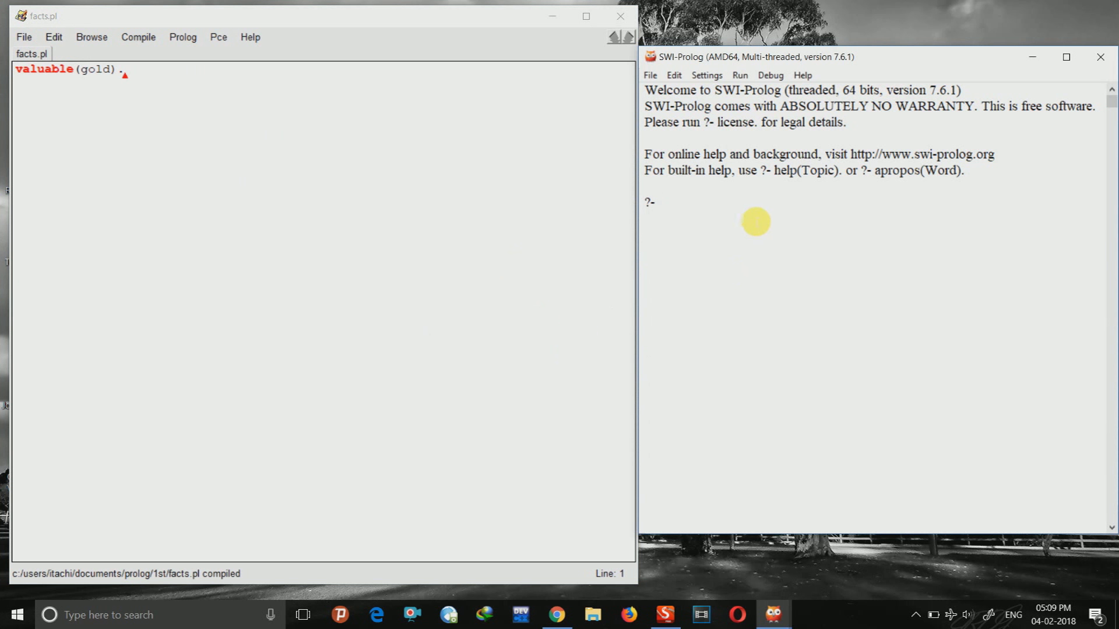
{"action": "type", "text": "va"}
{"action": "type", "text": "luable"}
{"action": "type", "text": "(gold)"}
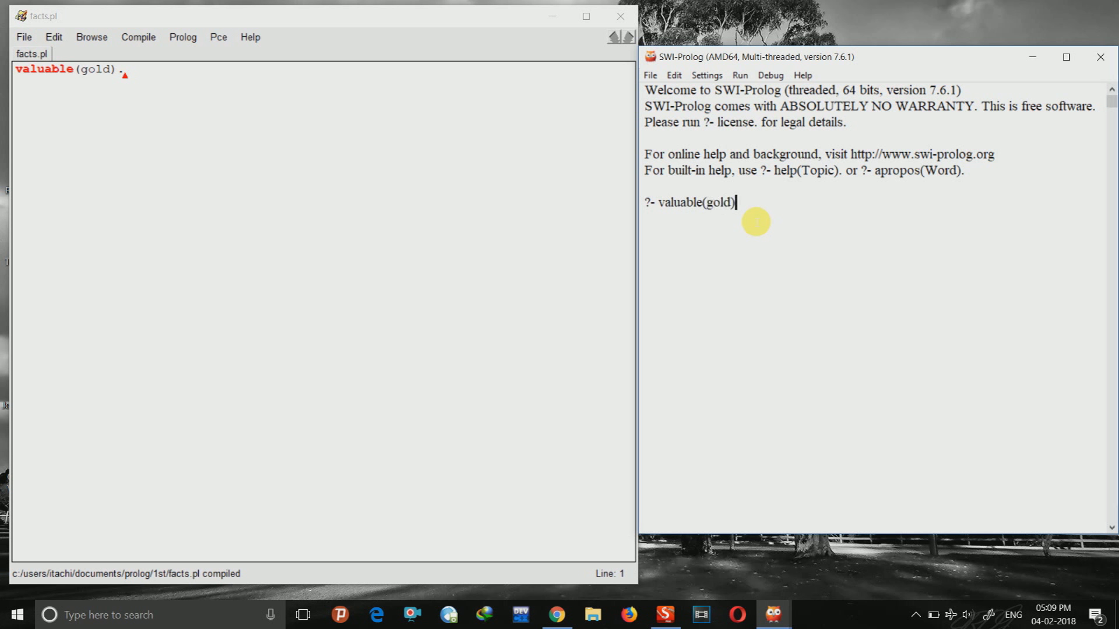
{"action": "type", "text": "."}
Run the valuable(gold). query for a true result, checking the fact line in facts.pl
{"action": "key", "text": "Return"}
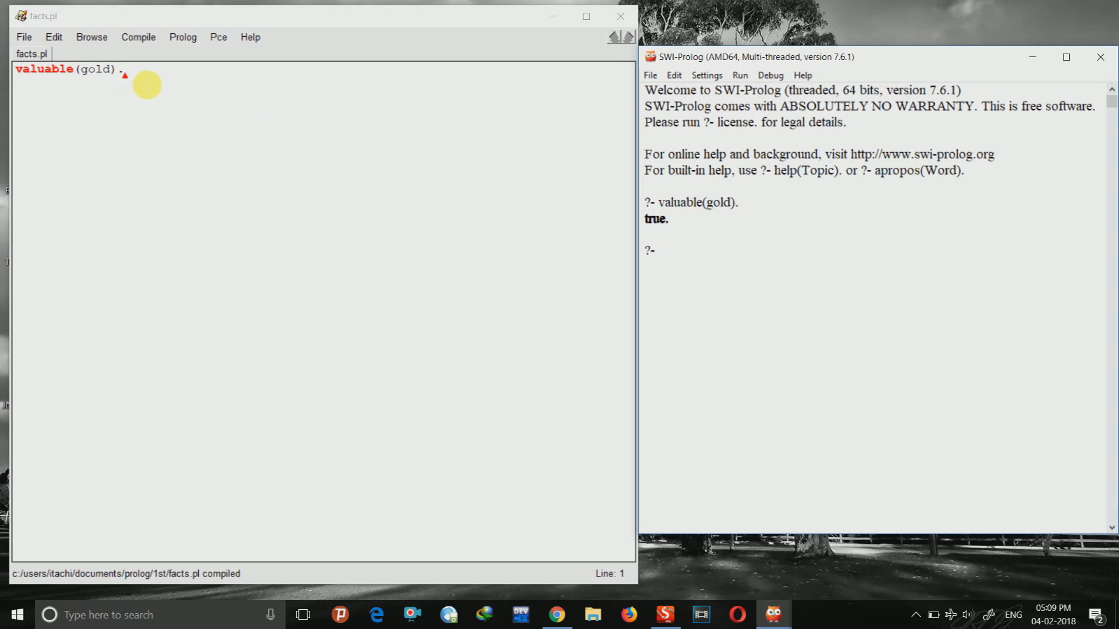
{"action": "triple_click", "coordinate": [122, 70]}
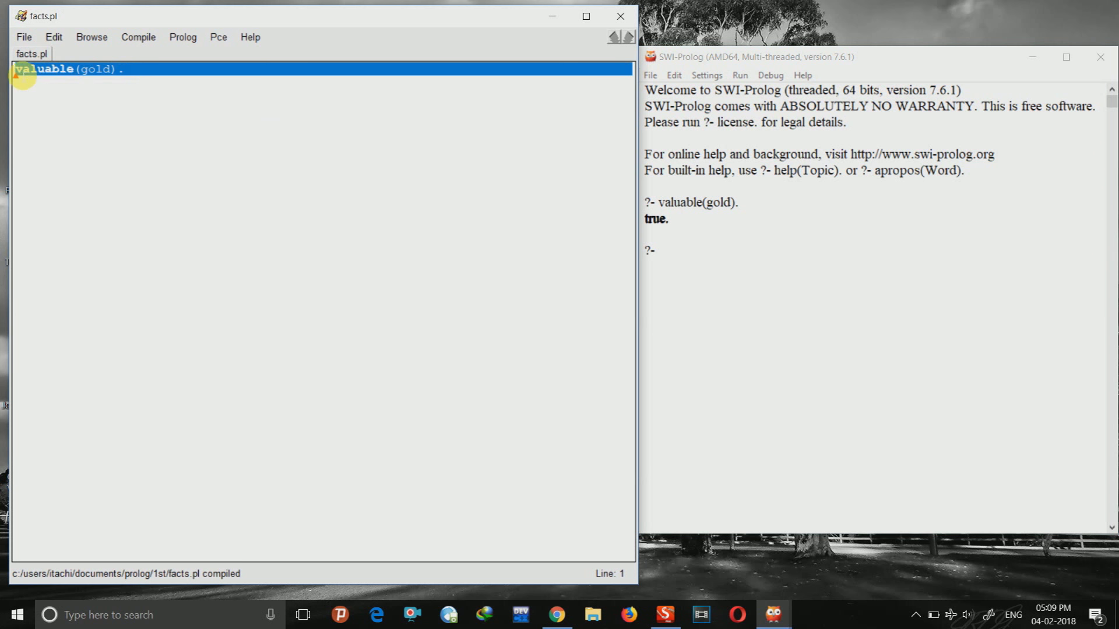
{"action": "left_click", "coordinate": [143, 91]}
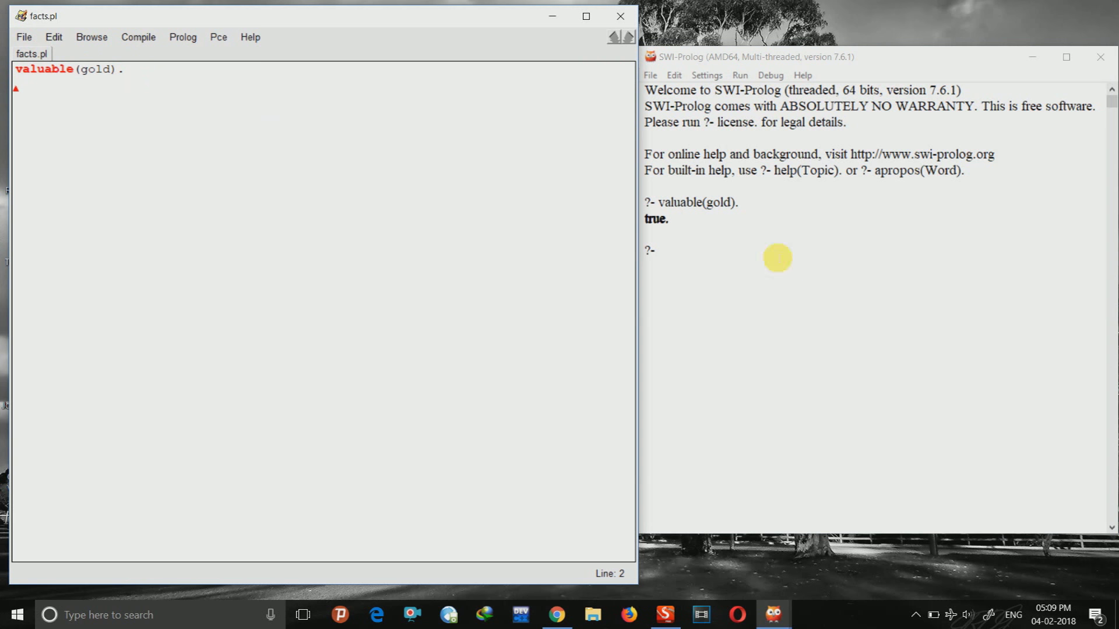
{"action": "left_click", "coordinate": [778, 257]}
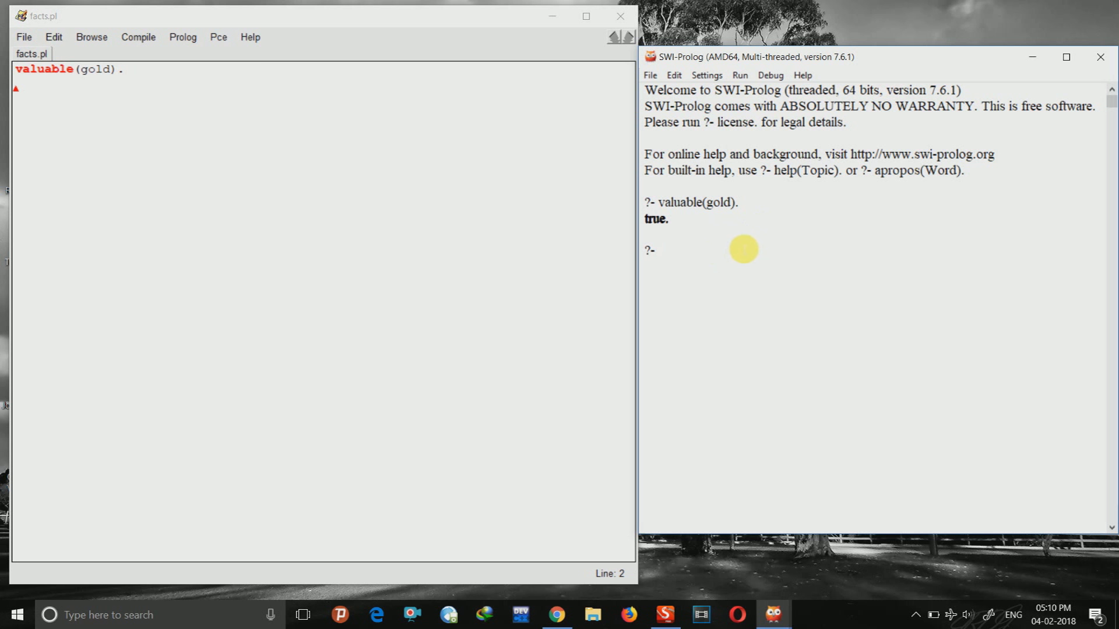
{"action": "type", "text": "valuab"}
{"action": "type", "text": "le("}
{"action": "type", "text": "salt)."}
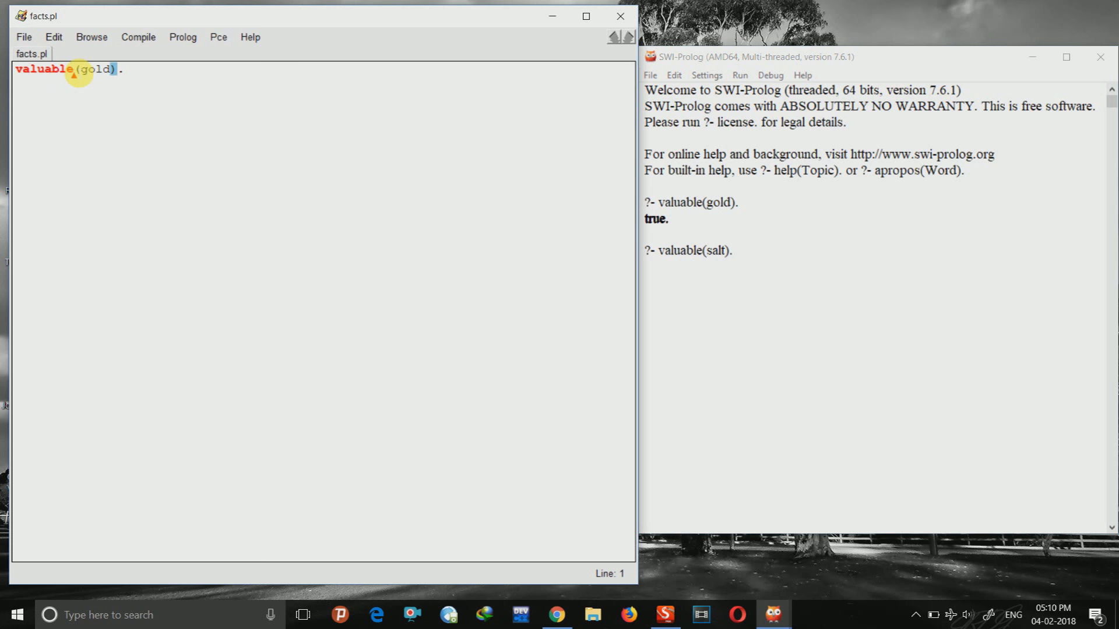
Compare the gold fact with the salt query, then run valuable(salt). for false
{"action": "mouse_move", "coordinate": [79, 70]}
{"action": "left_mouse_down"}
{"action": "mouse_move", "coordinate": [19, 73]}
{"action": "mouse_move", "coordinate": [32, 73]}
{"action": "left_mouse_up"}
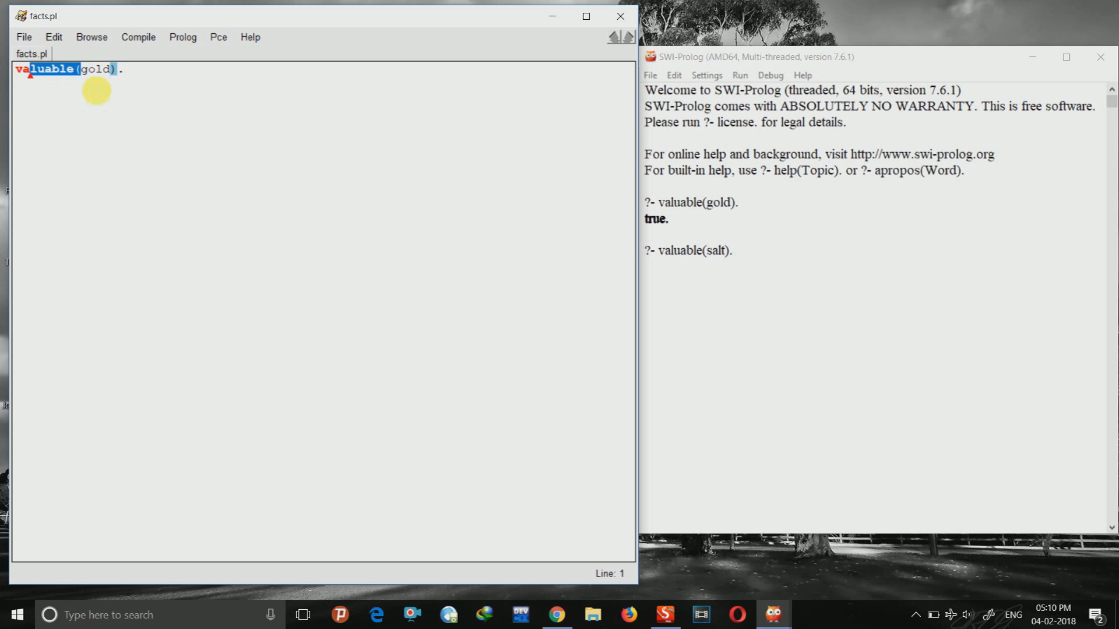
{"action": "left_click_drag", "start_coordinate": [117, 70], "coordinate": [84, 74]}
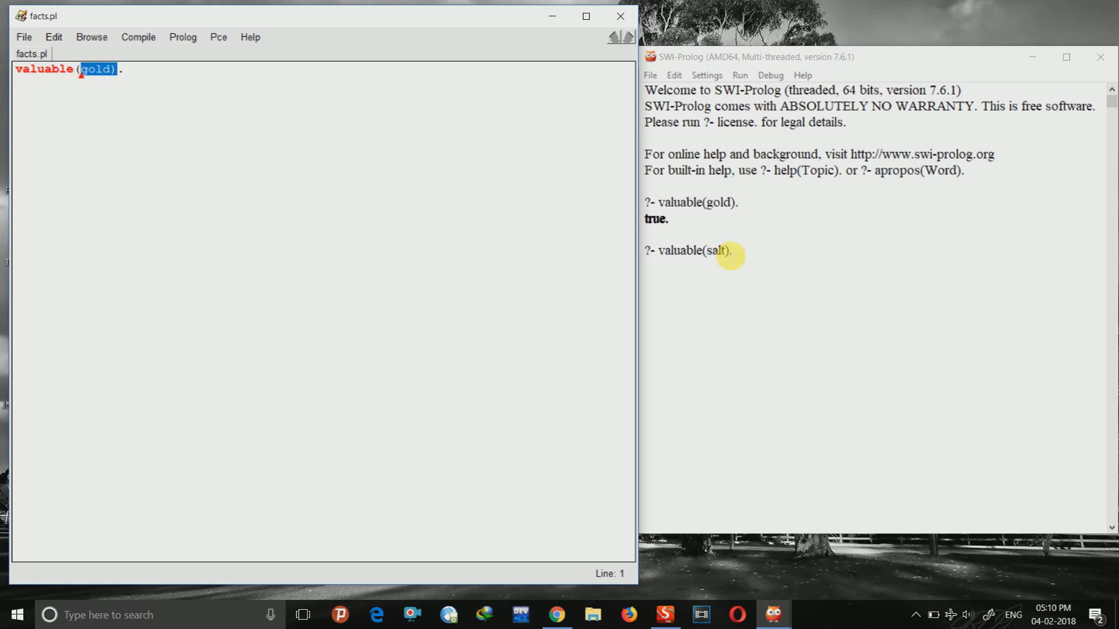
{"action": "left_click", "coordinate": [728, 252]}
{"action": "double_click", "coordinate": [717, 251]}
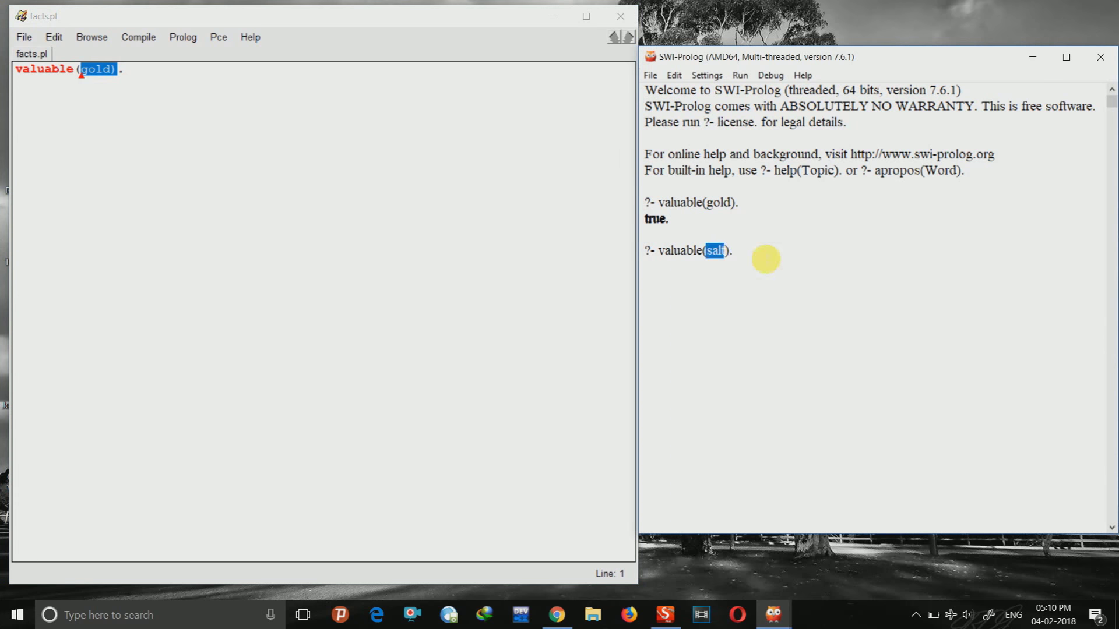
{"action": "left_click", "coordinate": [766, 257]}
{"action": "key", "text": "Return"}
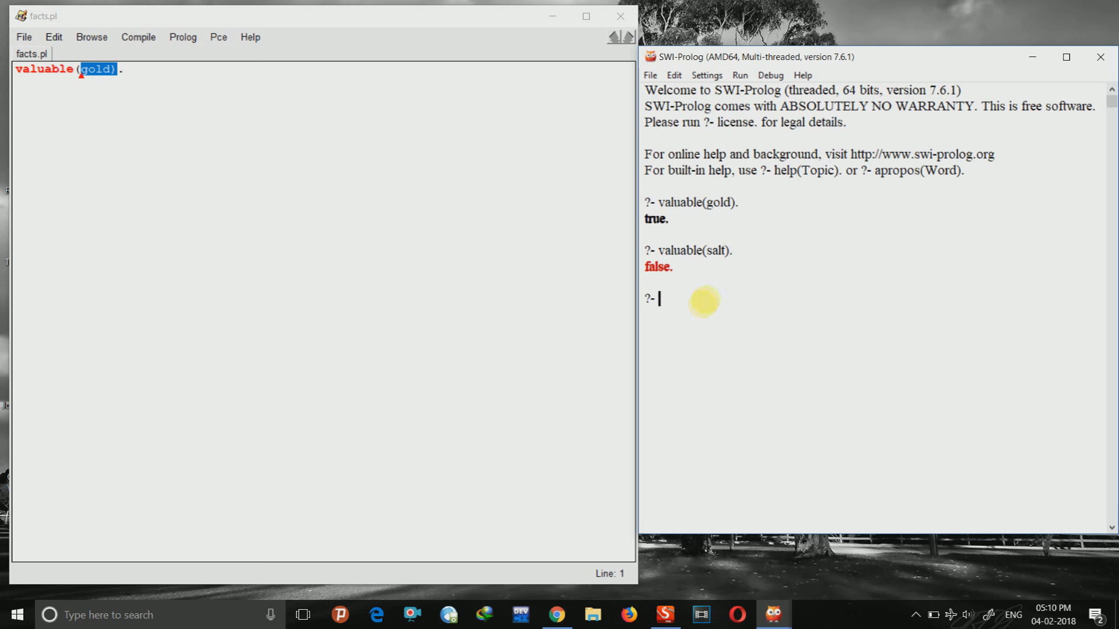
Paste female(jane), owns(jane,gold), father(john.mary), gives(john,book,mary) below valuable(gold)
{"action": "left_click", "coordinate": [146, 78]}
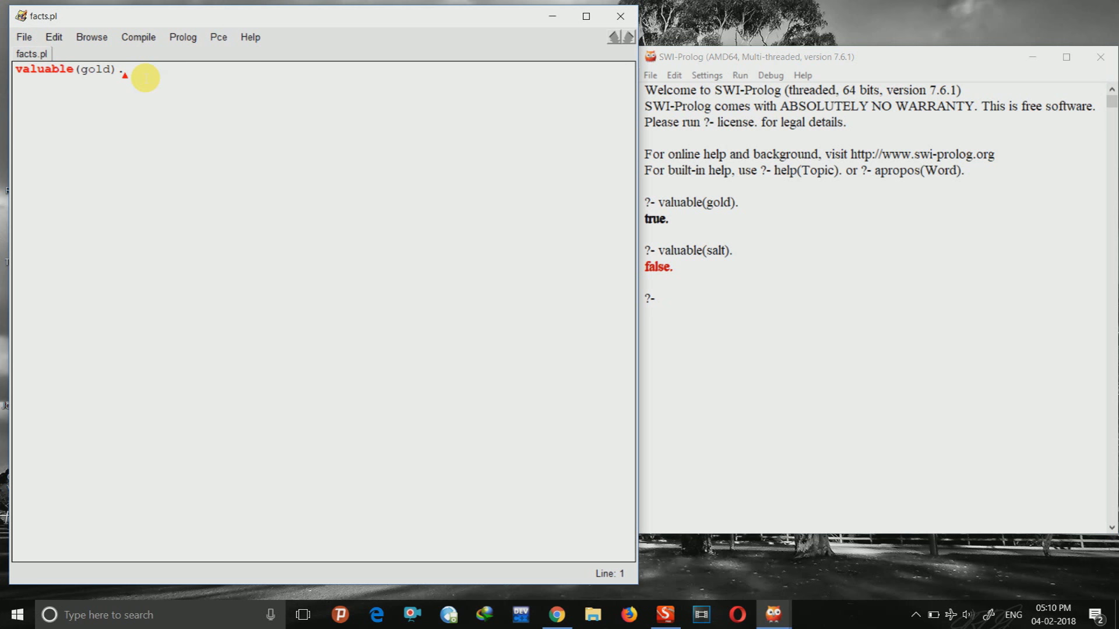
{"action": "key", "text": "Return"}
{"action": "type", "text": "female(jane). owns(jane,gold). father(john.mary). gives(john,book,mary)."}
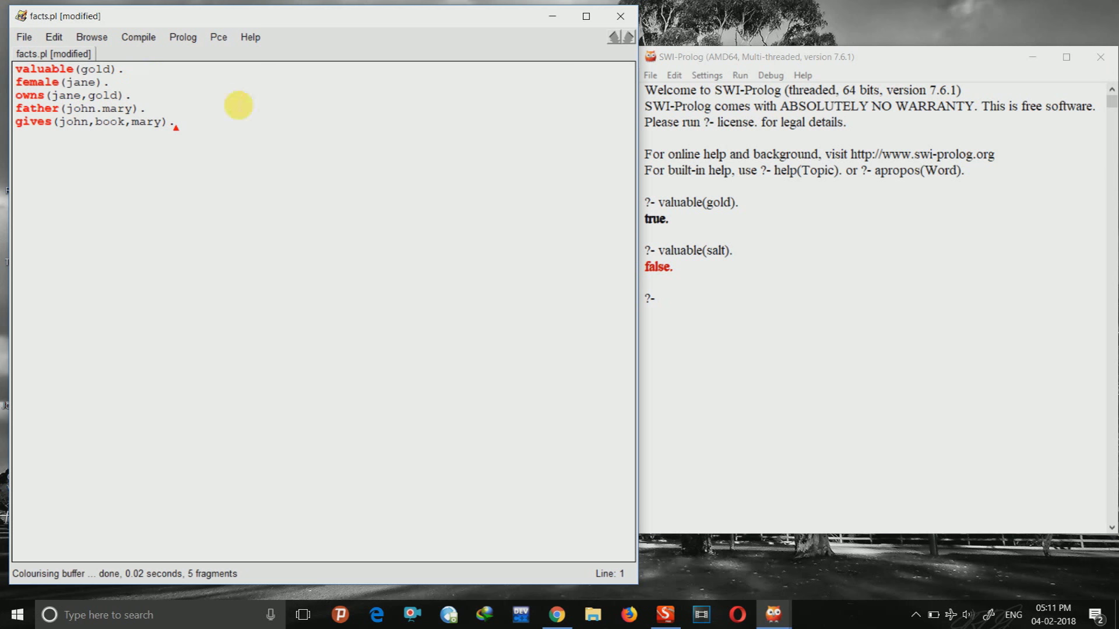
Save and compile the updated facts.pl buffer, which reports 4 clauses
{"action": "left_click", "coordinate": [138, 36]}
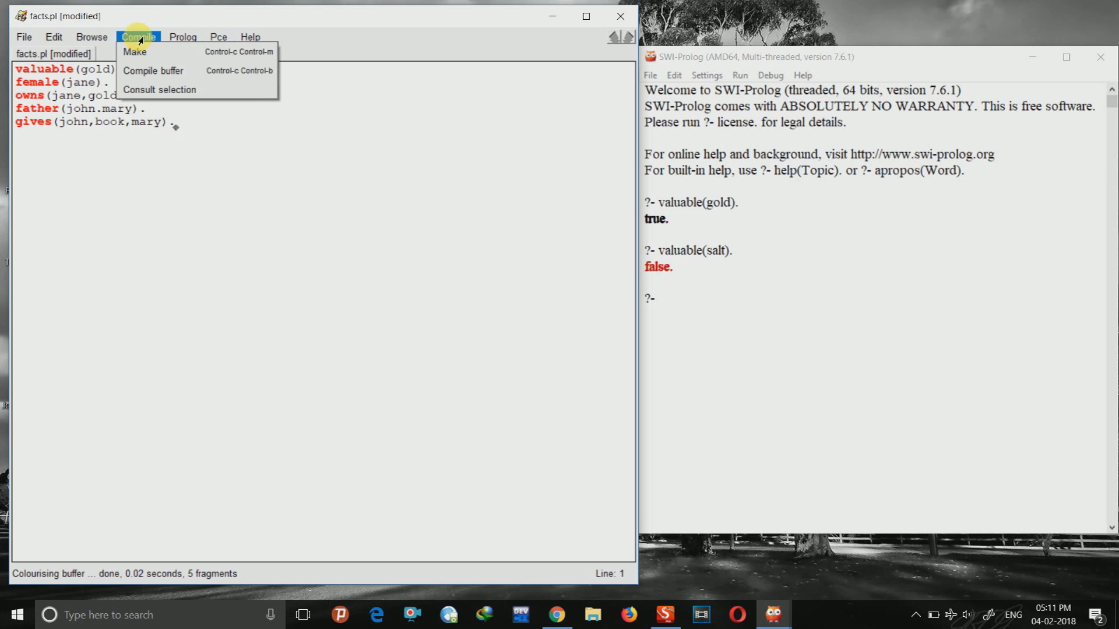
{"action": "left_click", "coordinate": [160, 71]}
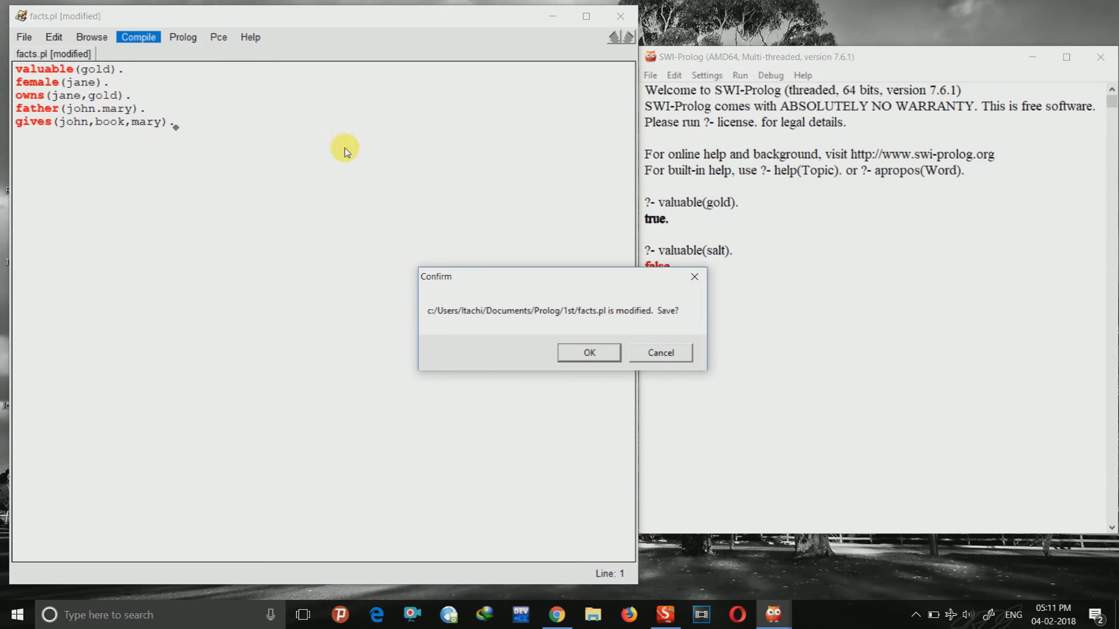
{"action": "key", "text": "Return"}
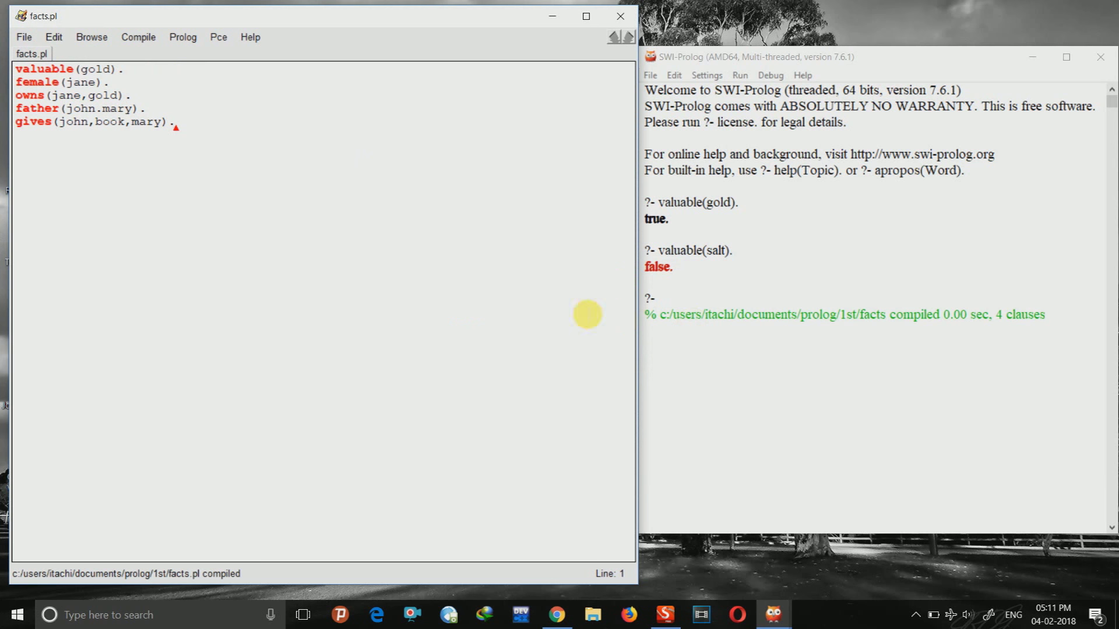
Highlight the 4-clause message and the new facts, then return to the console prompt
{"action": "left_click", "coordinate": [765, 365]}
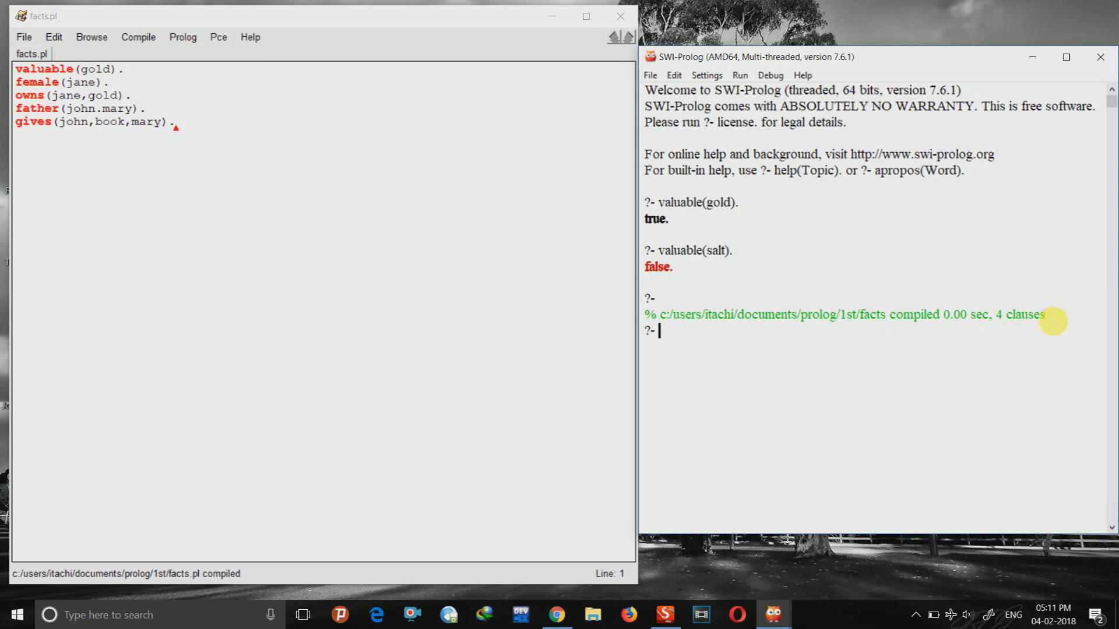
{"action": "left_click_drag", "start_coordinate": [1046, 316], "coordinate": [997, 316]}
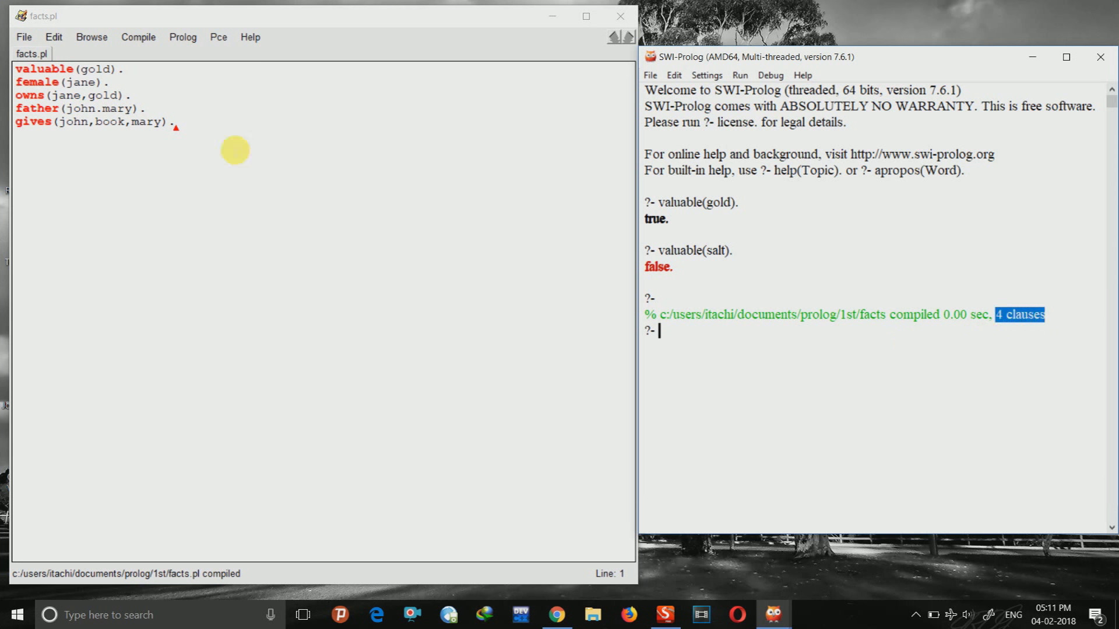
{"action": "mouse_move", "coordinate": [179, 128]}
{"action": "left_mouse_down"}
{"action": "mouse_move", "coordinate": [70, 96]}
{"action": "mouse_move", "coordinate": [19, 66]}
{"action": "left_mouse_up"}
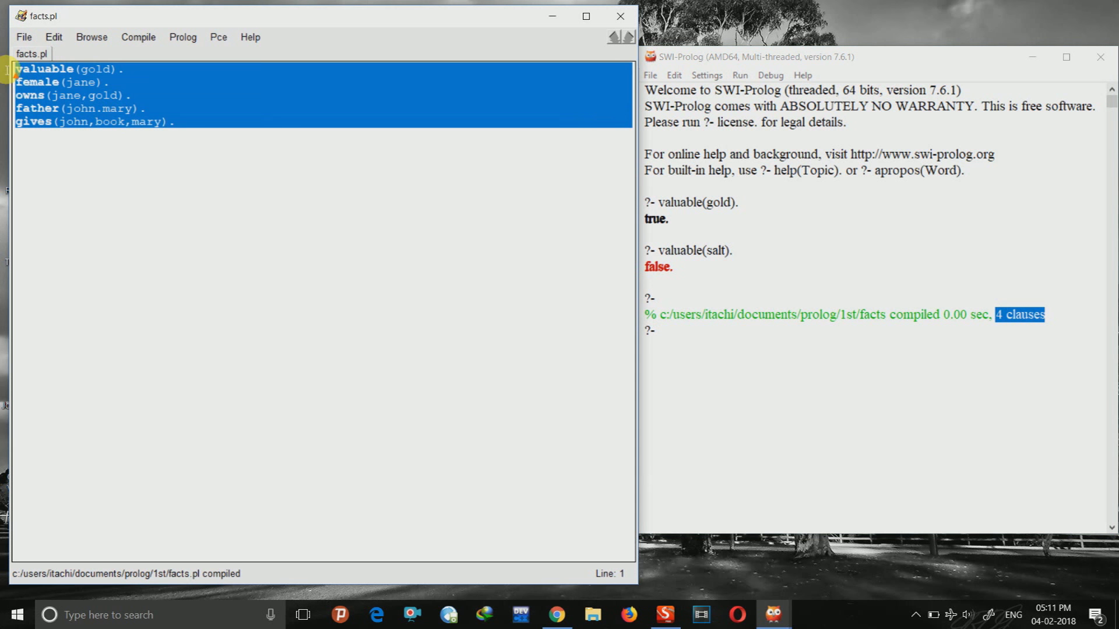
{"action": "left_click", "coordinate": [725, 332]}
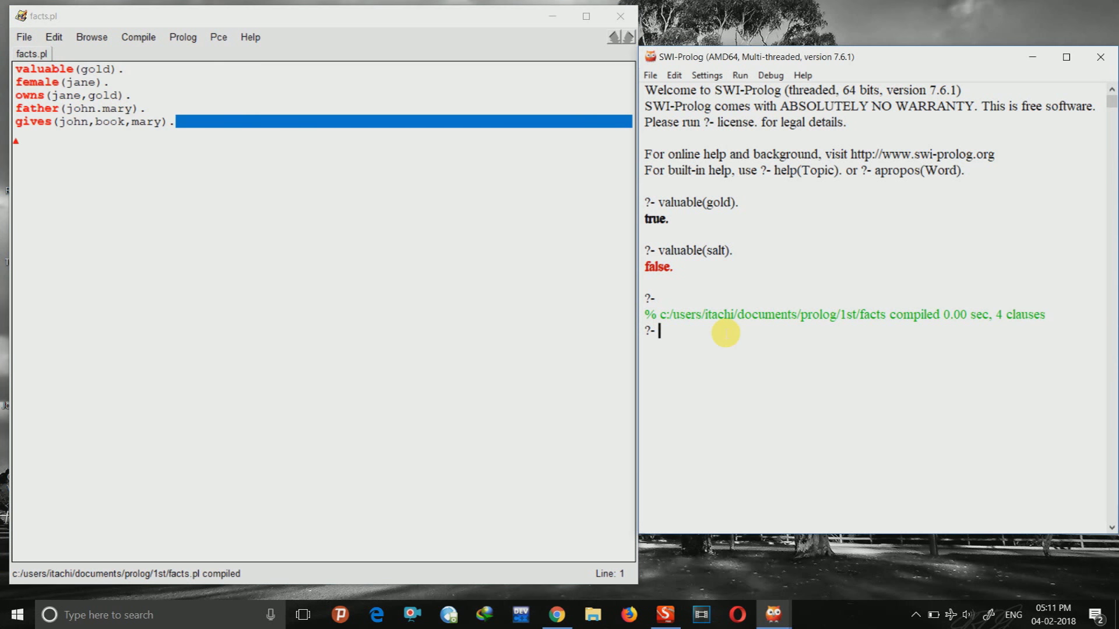
{"action": "type", "text": "fath"}
{"action": "type", "text": "er(ma"}
{"action": "type", "text": "ry."}
{"action": "type", "text": ",jane)"}
{"action": "type", "text": "."}
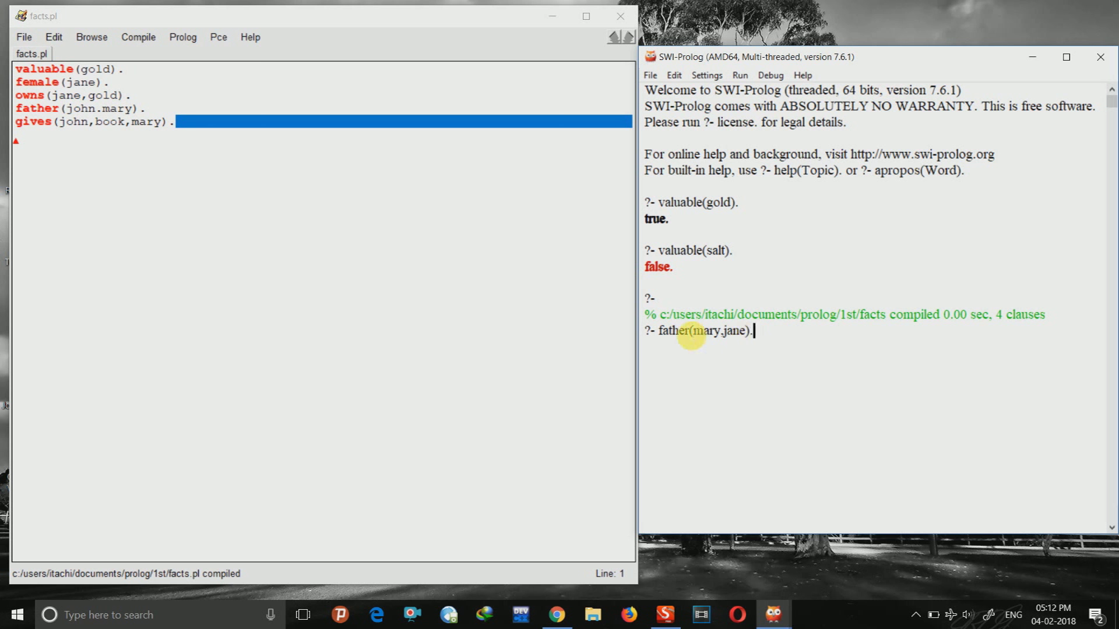
Compare the father name in father(mary,jane) with the father fact in facts.pl
{"action": "left_click_drag", "start_coordinate": [688, 331], "coordinate": [658, 332]}
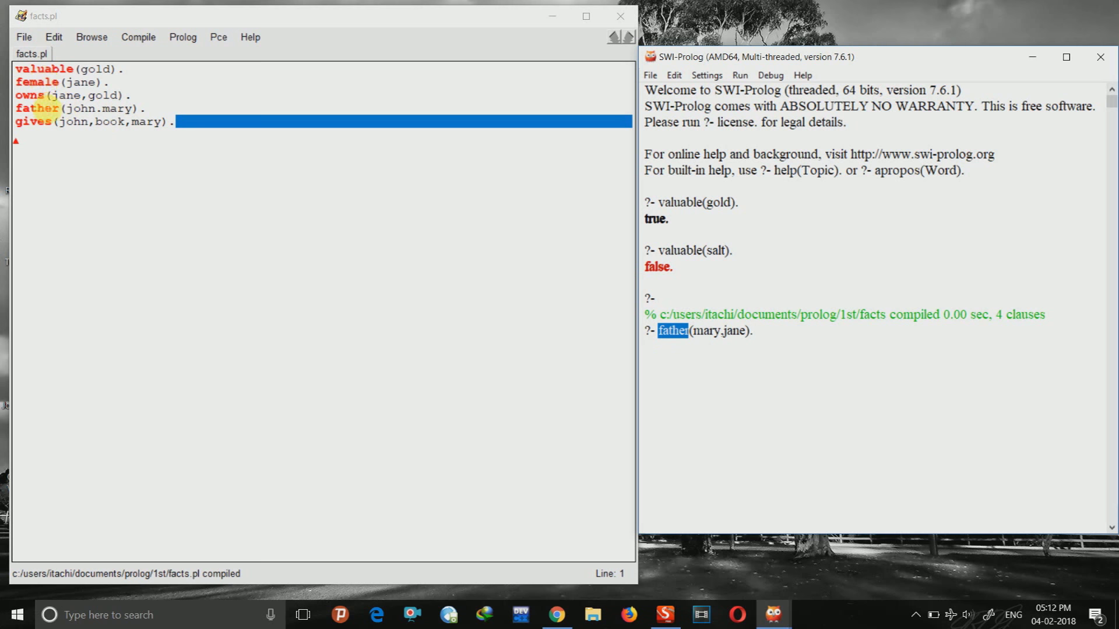
{"action": "double_click", "coordinate": [53, 107]}
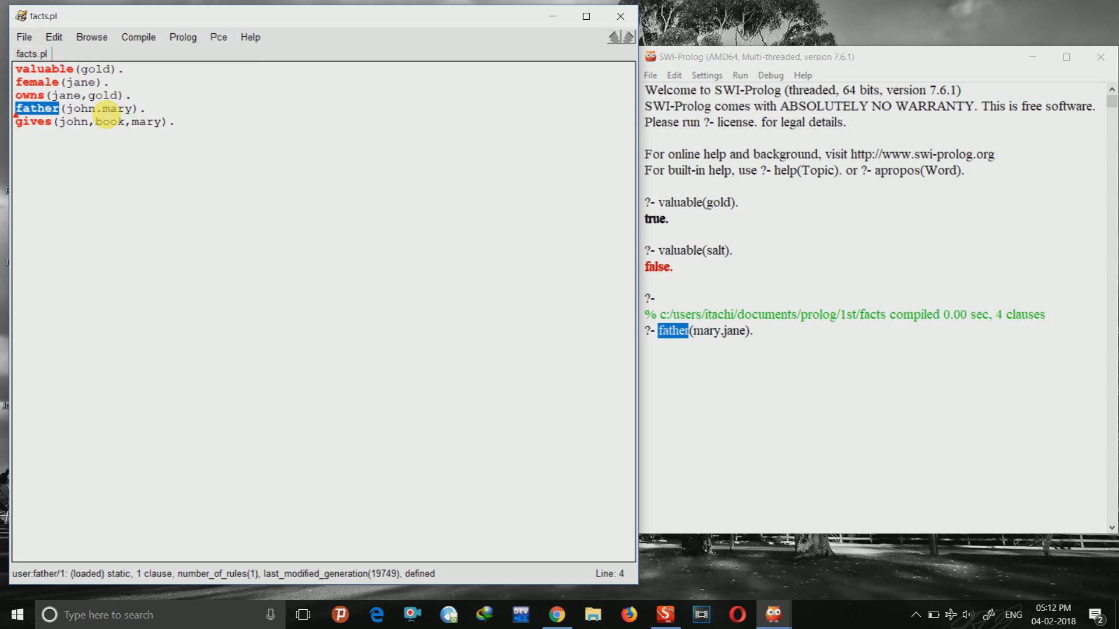
{"action": "left_click", "coordinate": [98, 112]}
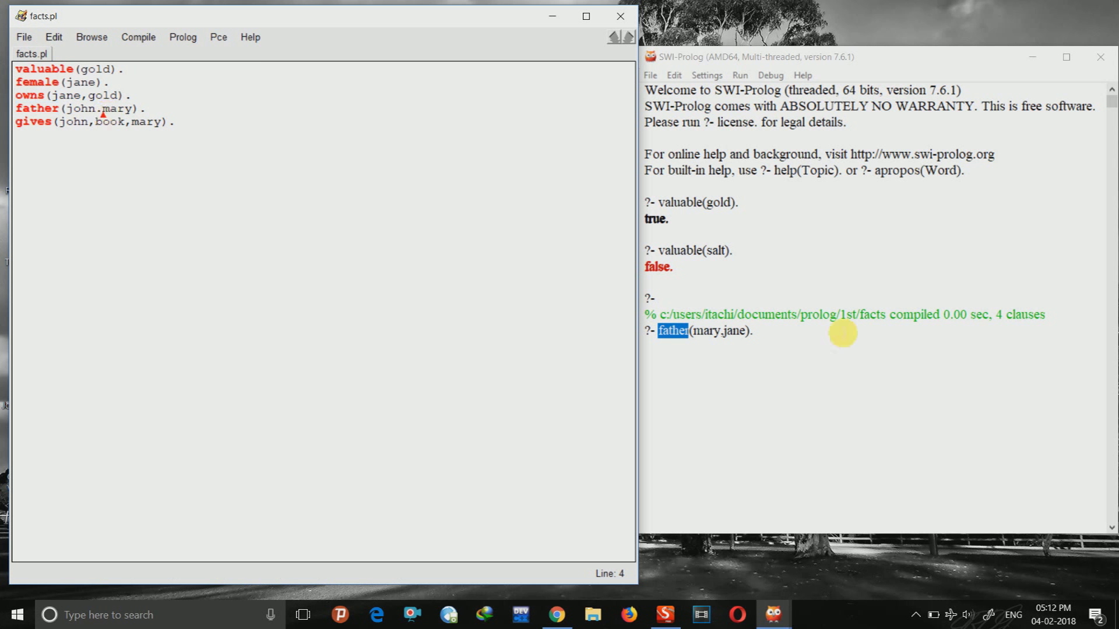
{"action": "left_click", "coordinate": [836, 334]}
Run father(mary,jane) and highlight the father name and the fact's arguments
{"action": "key", "text": "Return"}
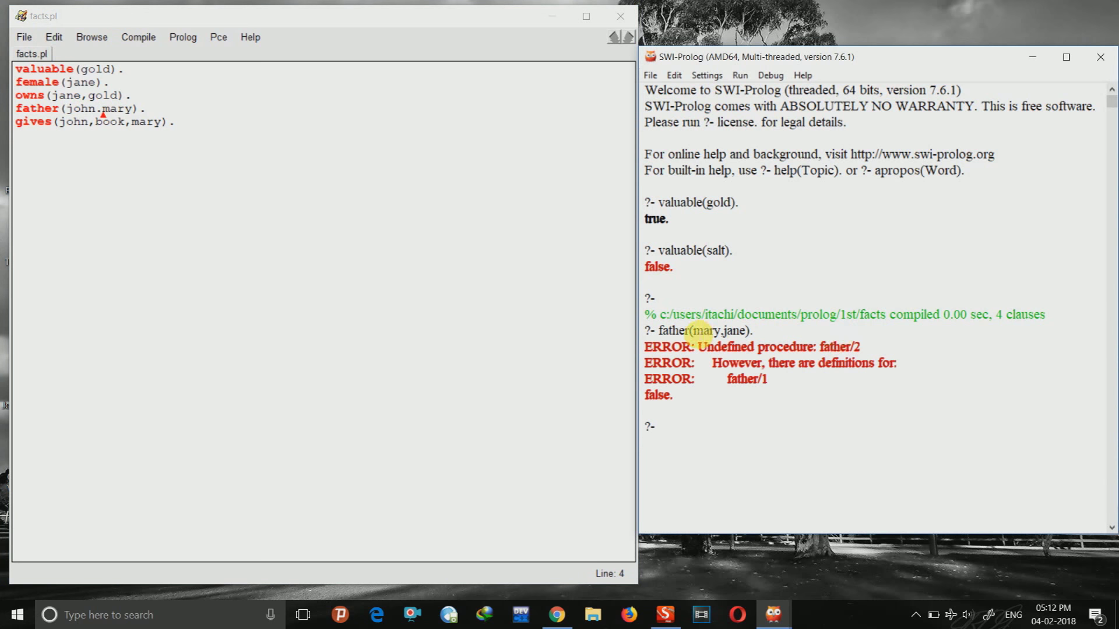
{"action": "double_click", "coordinate": [667, 330]}
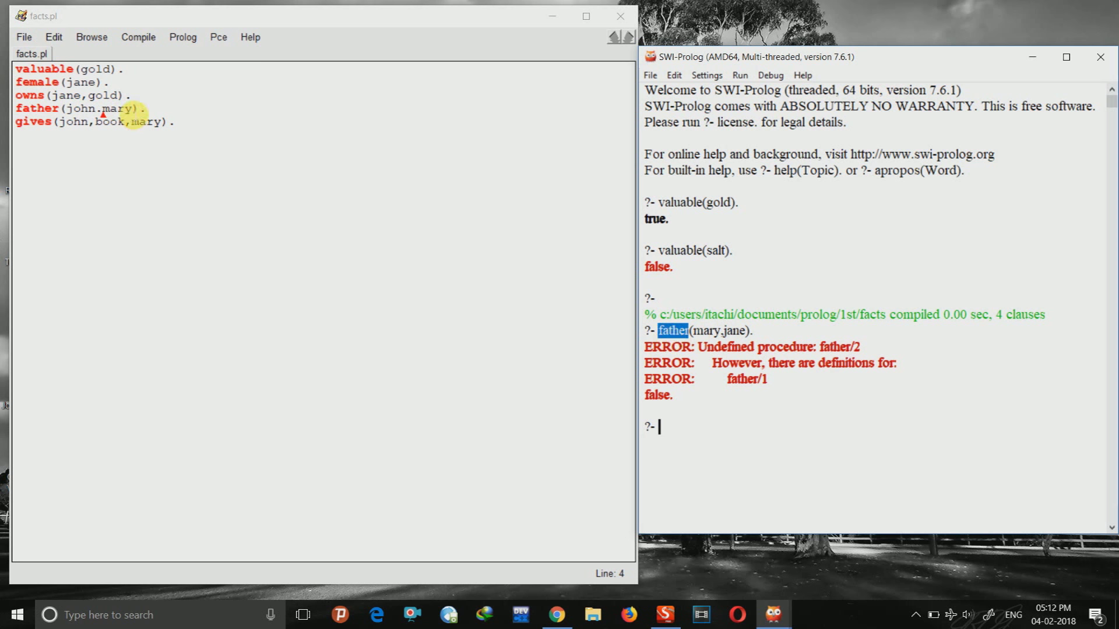
{"action": "left_click_drag", "start_coordinate": [133, 109], "coordinate": [66, 109]}
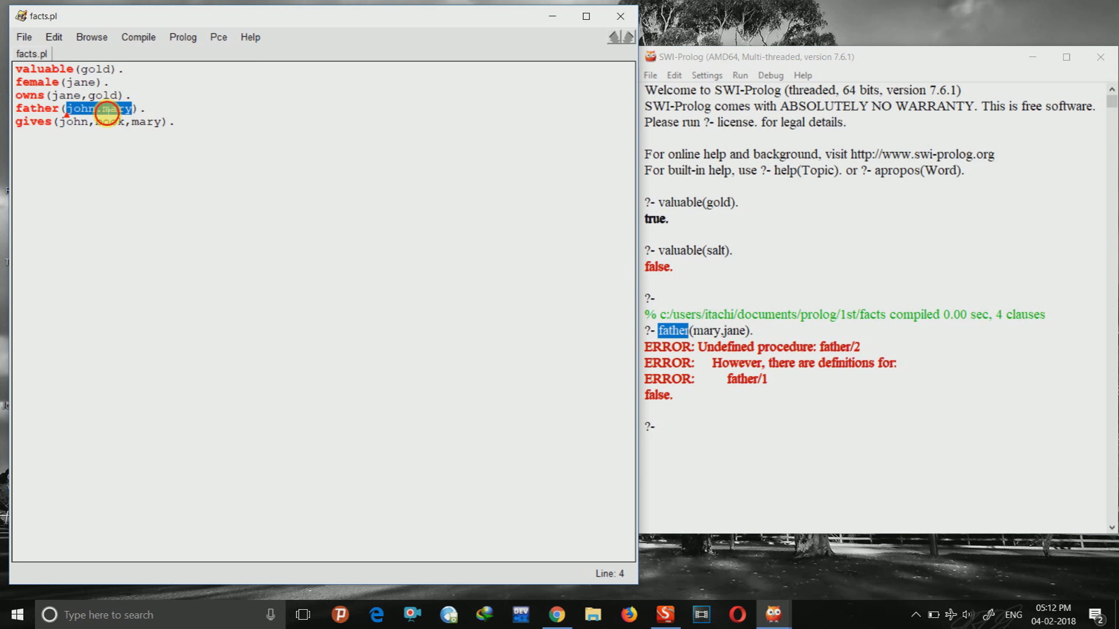
{"action": "left_click", "coordinate": [104, 112]}
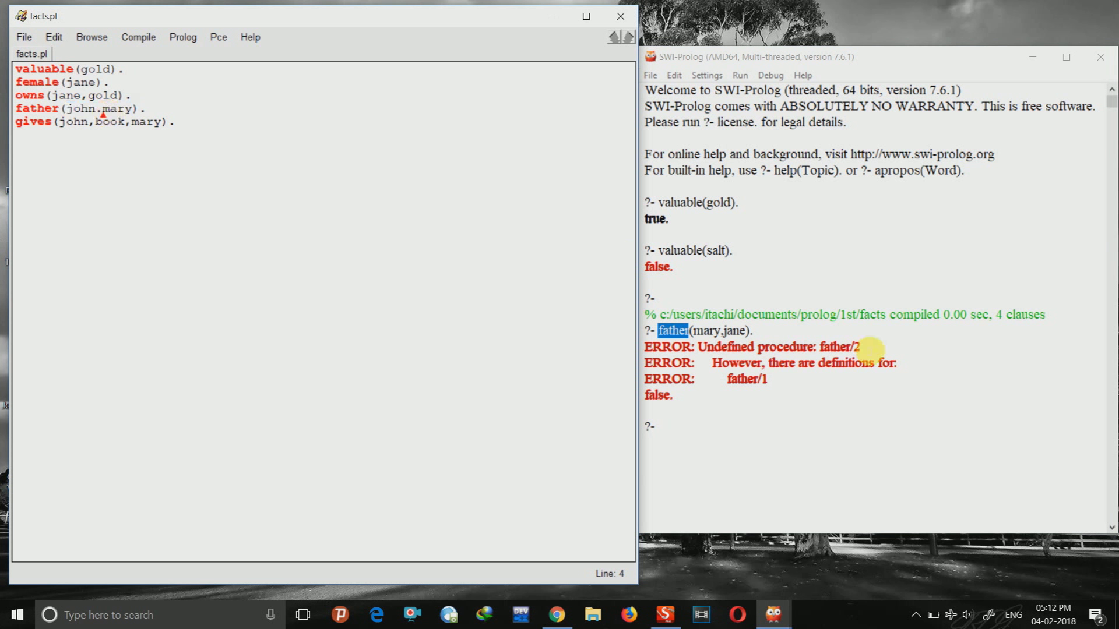
Highlight father/2 and father/1 in the undefined-procedure error to compare arities
{"action": "mouse_move", "coordinate": [861, 347]}
{"action": "left_mouse_down"}
{"action": "mouse_move", "coordinate": [713, 348]}
{"action": "mouse_move", "coordinate": [821, 347]}
{"action": "left_mouse_up"}
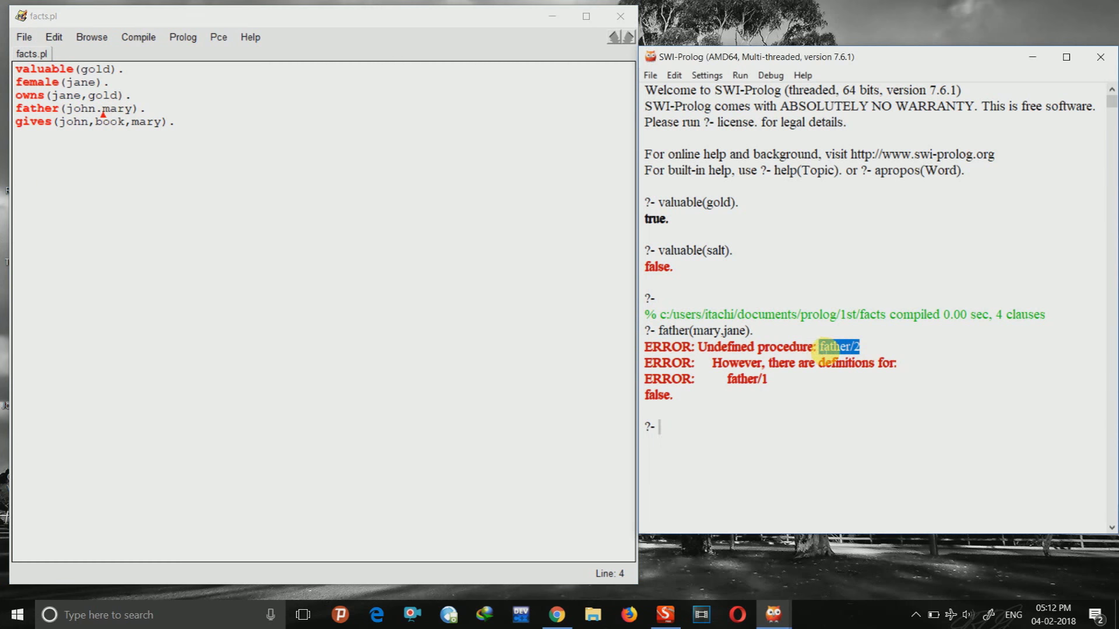
{"action": "left_click", "coordinate": [868, 349]}
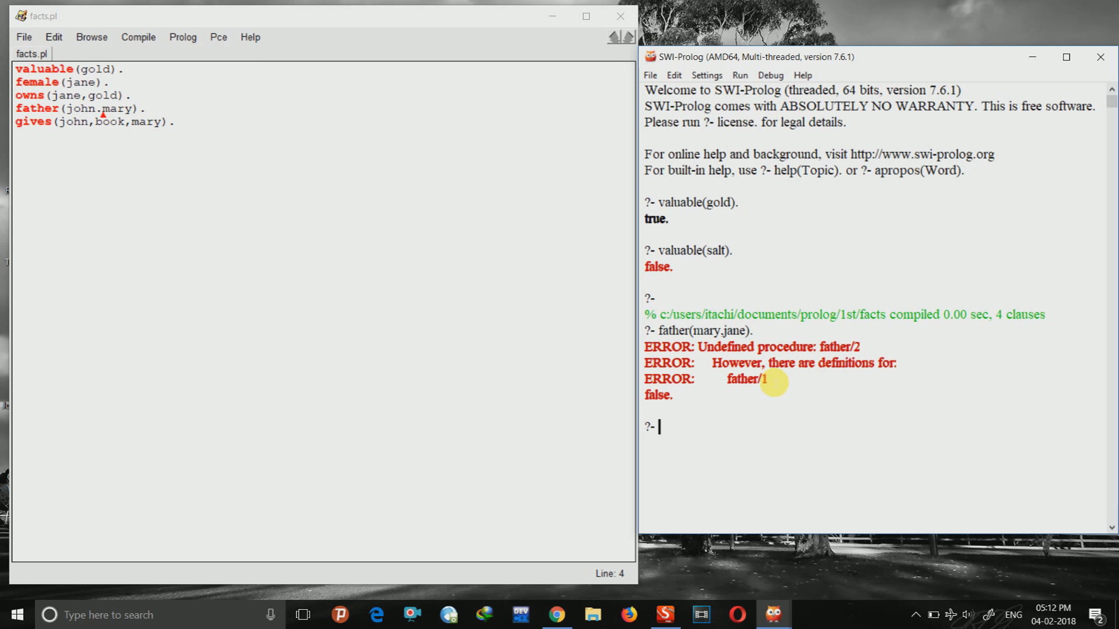
{"action": "double_click", "coordinate": [769, 381]}
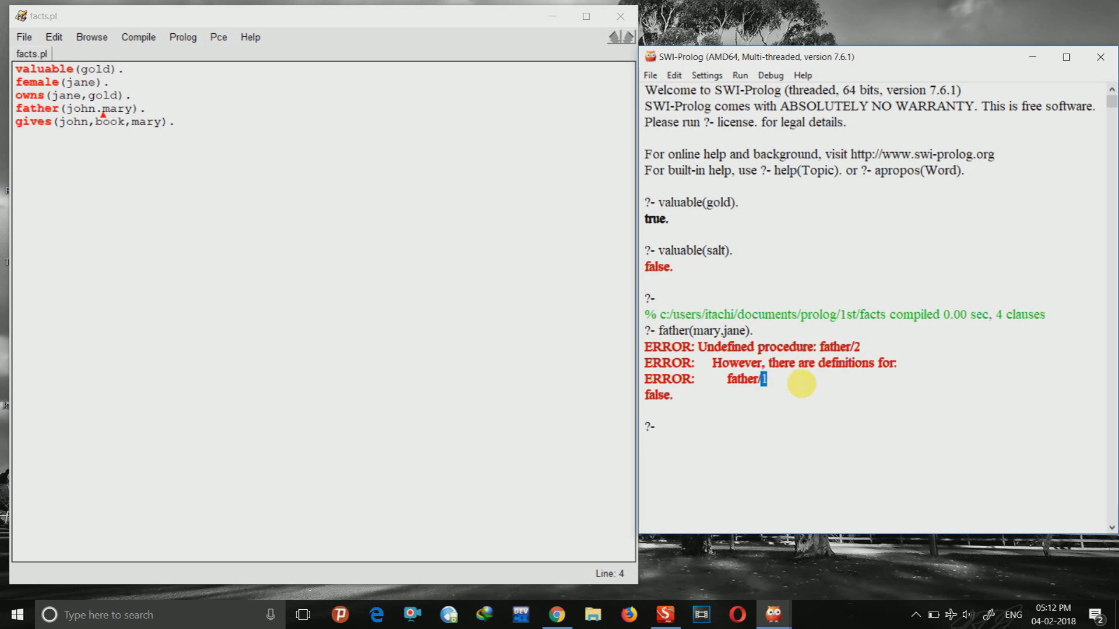
{"action": "left_click", "coordinate": [777, 383]}
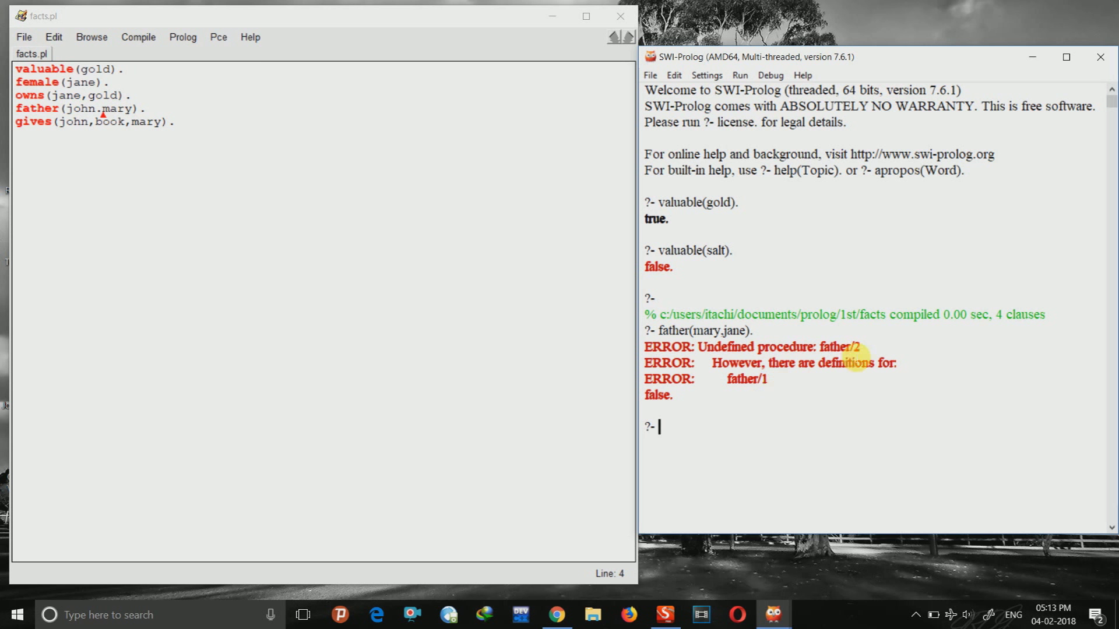
{"action": "double_click", "coordinate": [856, 347]}
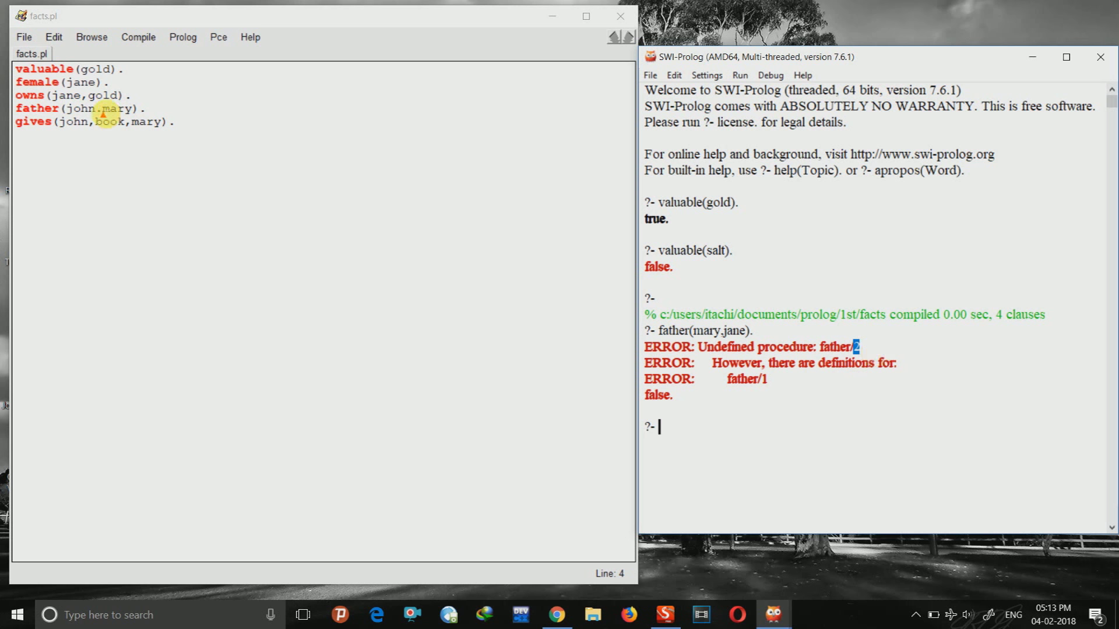
Fix father(john.mary) to father(john,mary), then save and compile facts.pl
{"action": "left_click", "coordinate": [97, 114]}
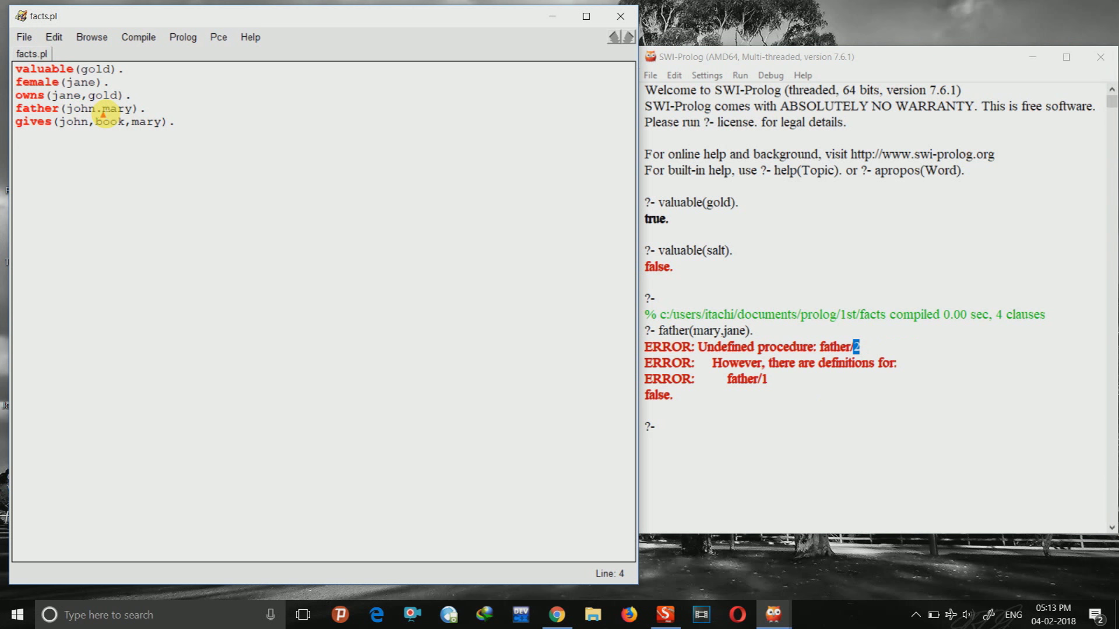
{"action": "key", "text": "BackSpace"}
{"action": "type", "text": ","}
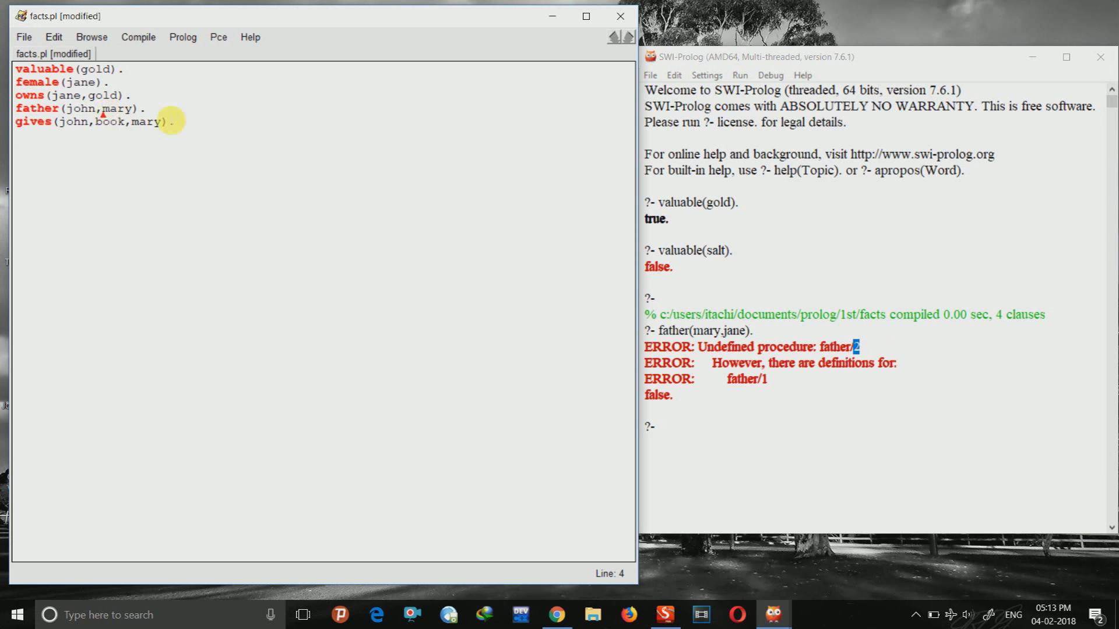
{"action": "key", "text": "ctrl+c"}
{"action": "key", "text": "ctrl+b"}
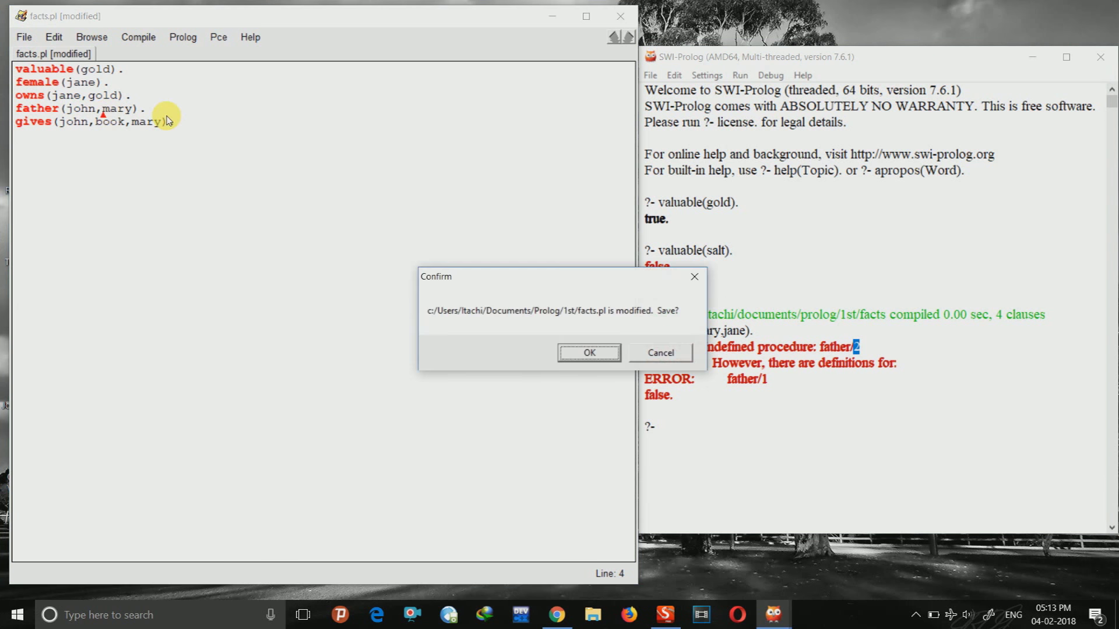
{"action": "key", "text": "Return"}
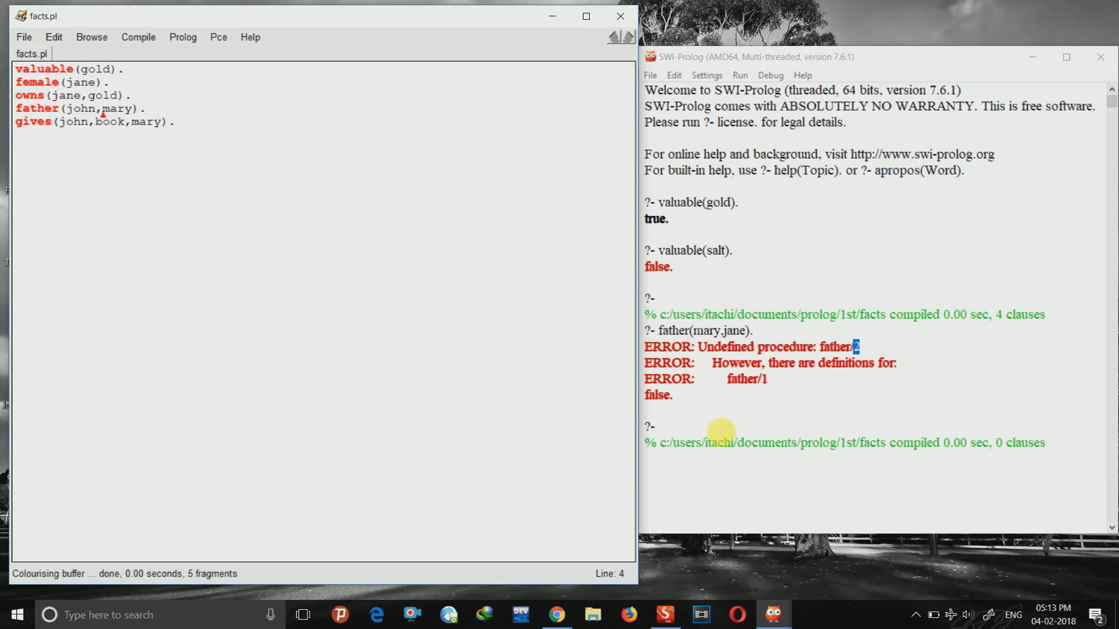
Re-run father(mary,jane) against the recompiled file, now returning plain false without an error
{"action": "left_click", "coordinate": [717, 472]}
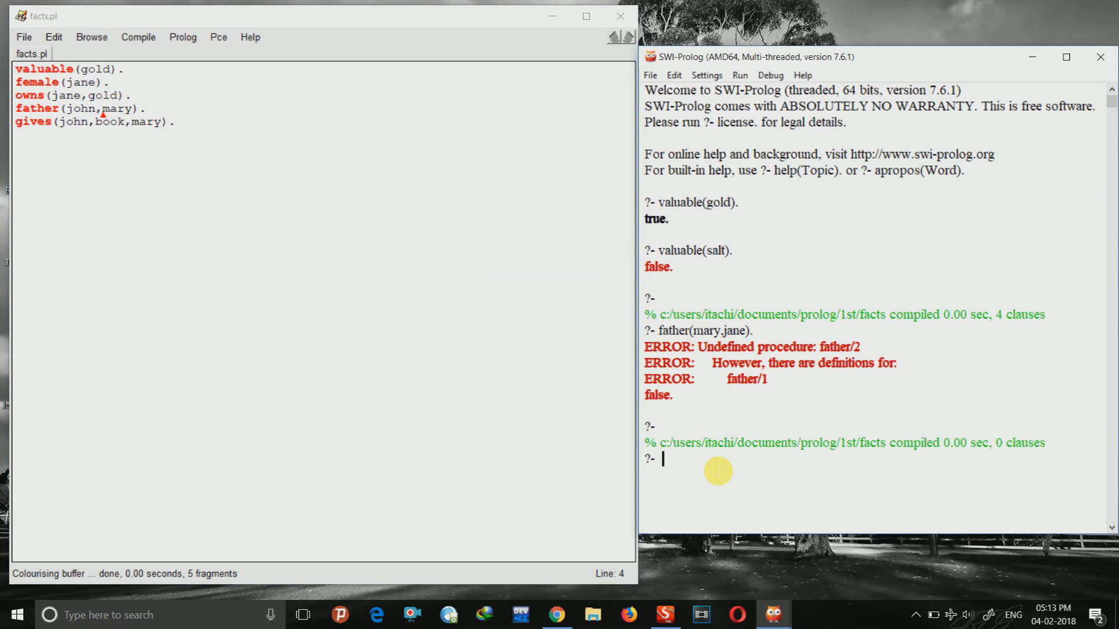
{"action": "type", "text": "fa"}
{"action": "type", "text": "ther("}
{"action": "type", "text": "mary"}
{"action": "type", "text": ",jane)."}
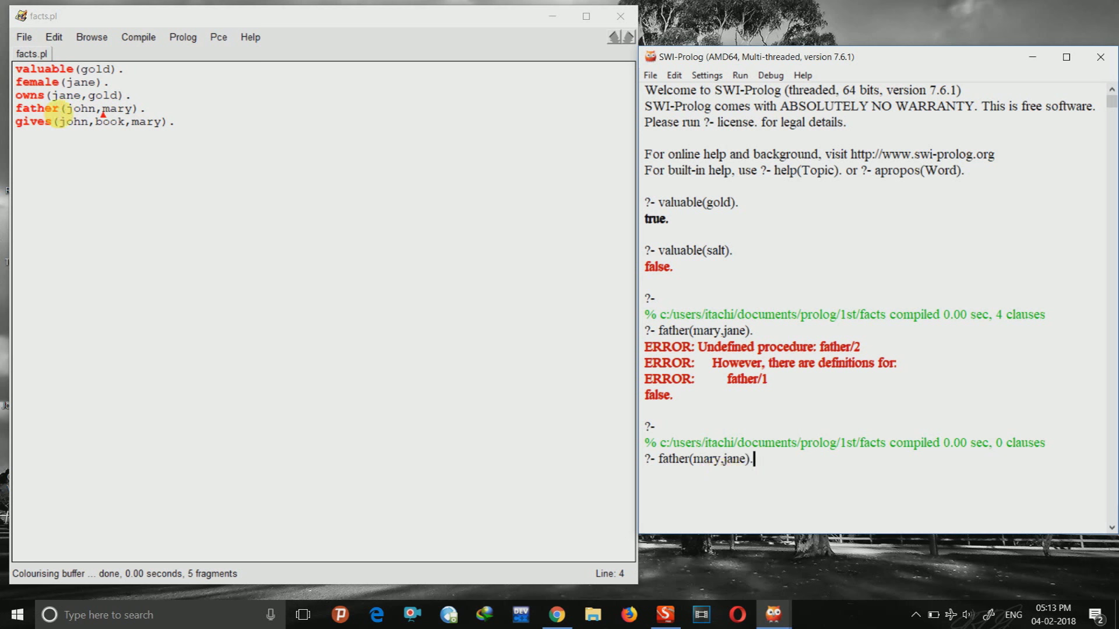
{"action": "left_click_drag", "start_coordinate": [58, 107], "coordinate": [23, 107]}
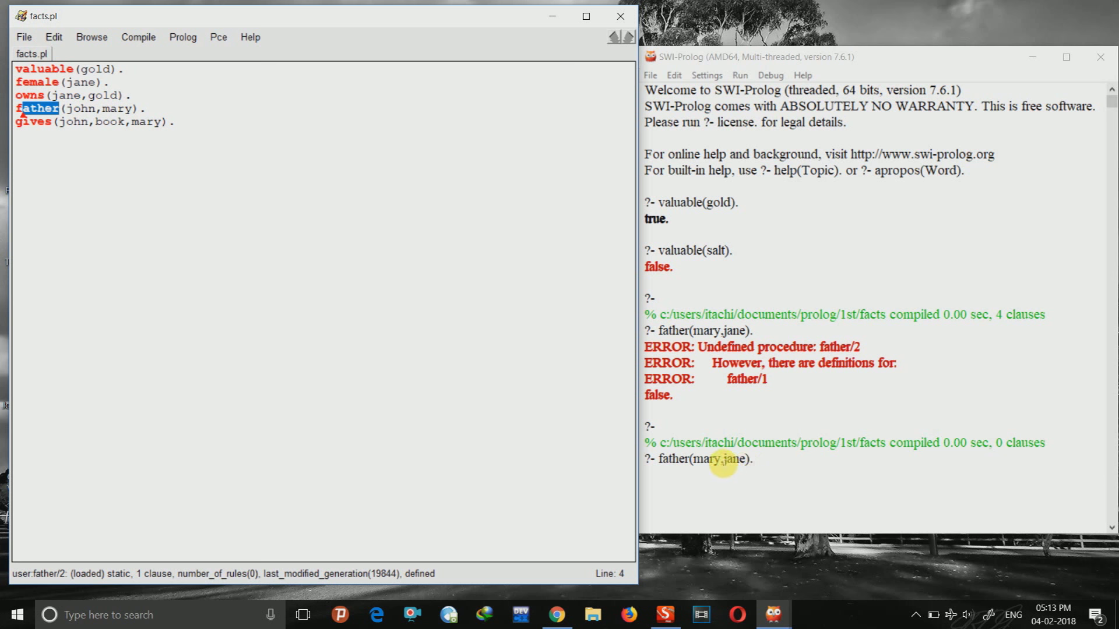
{"action": "left_click", "coordinate": [723, 465]}
{"action": "double_click", "coordinate": [716, 462]}
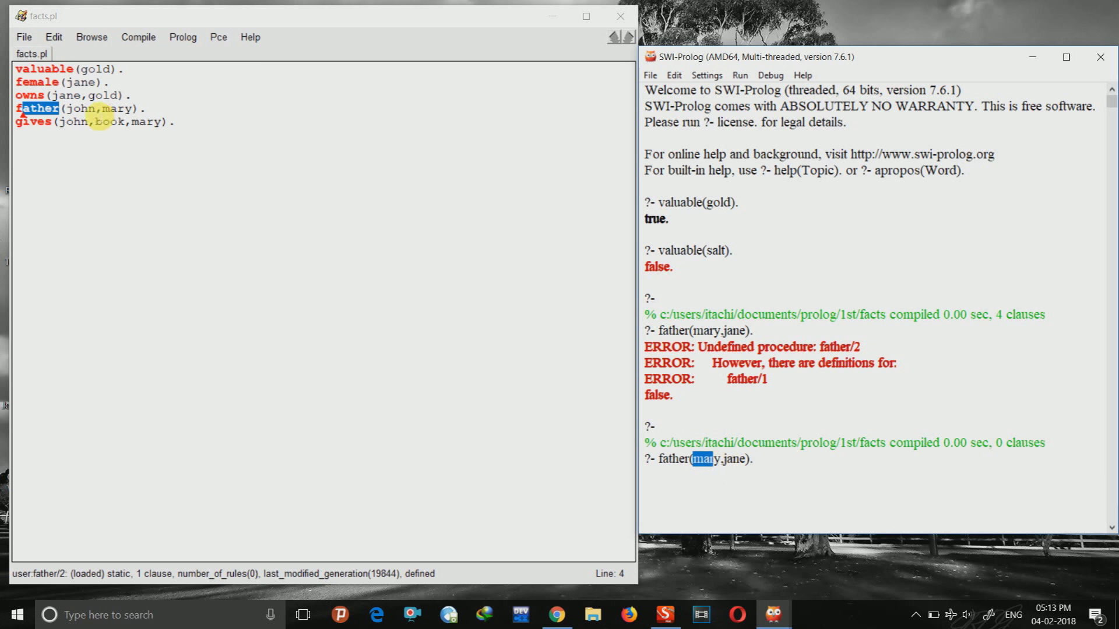
{"action": "left_click", "coordinate": [811, 469]}
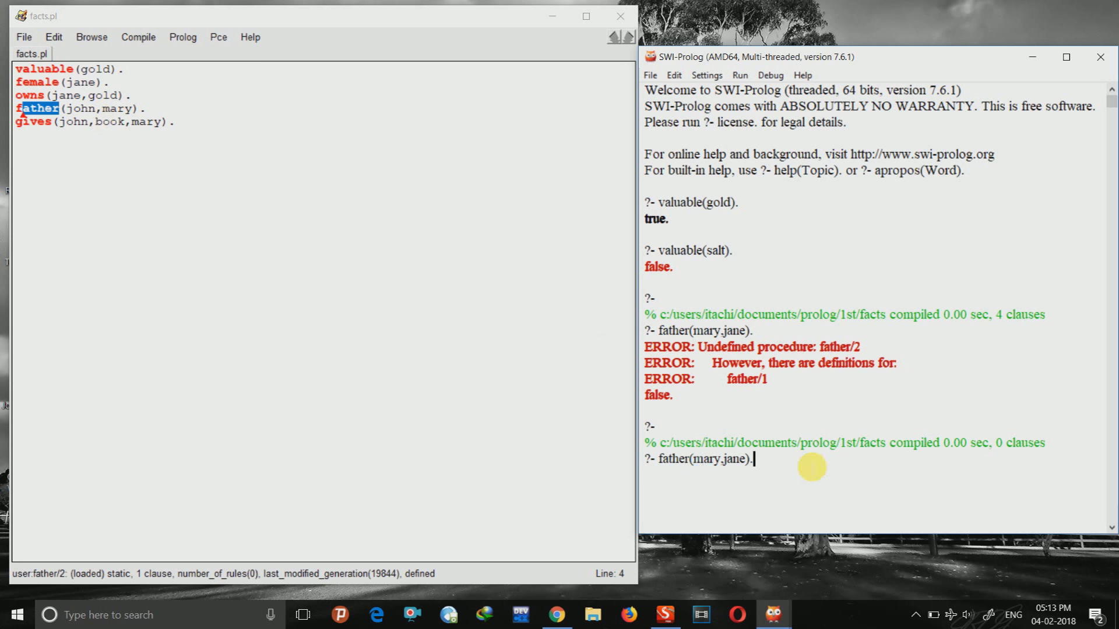
{"action": "key", "text": "Return"}
{"action": "type", "text": "fathe"}
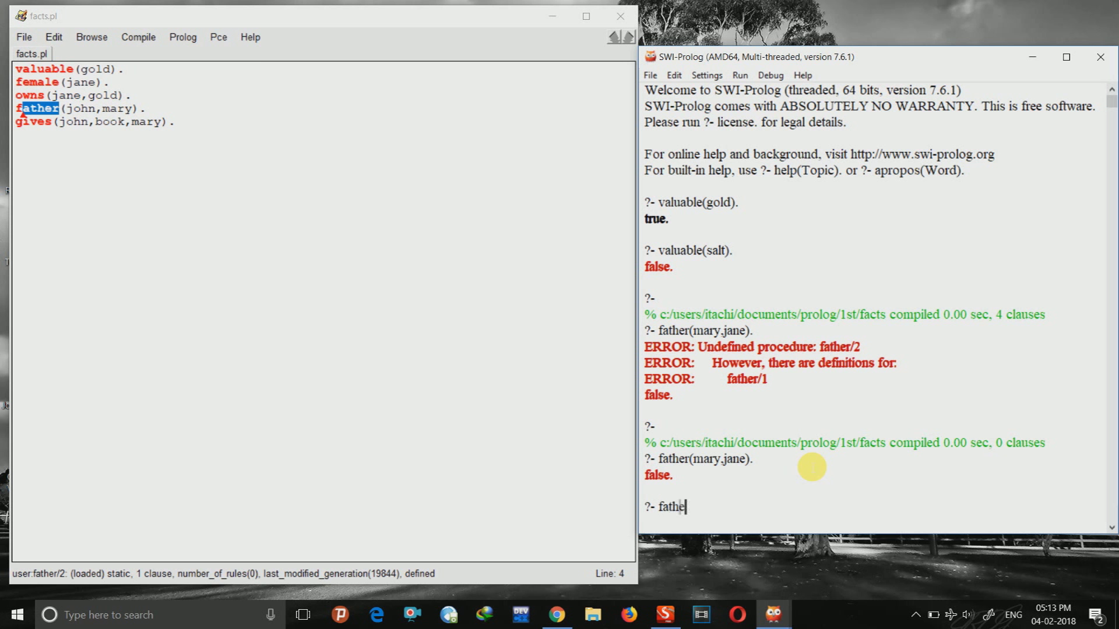
{"action": "type", "text": "r("}
{"action": "type", "text": "jane,ma"}
{"action": "type", "text": "ry)."}
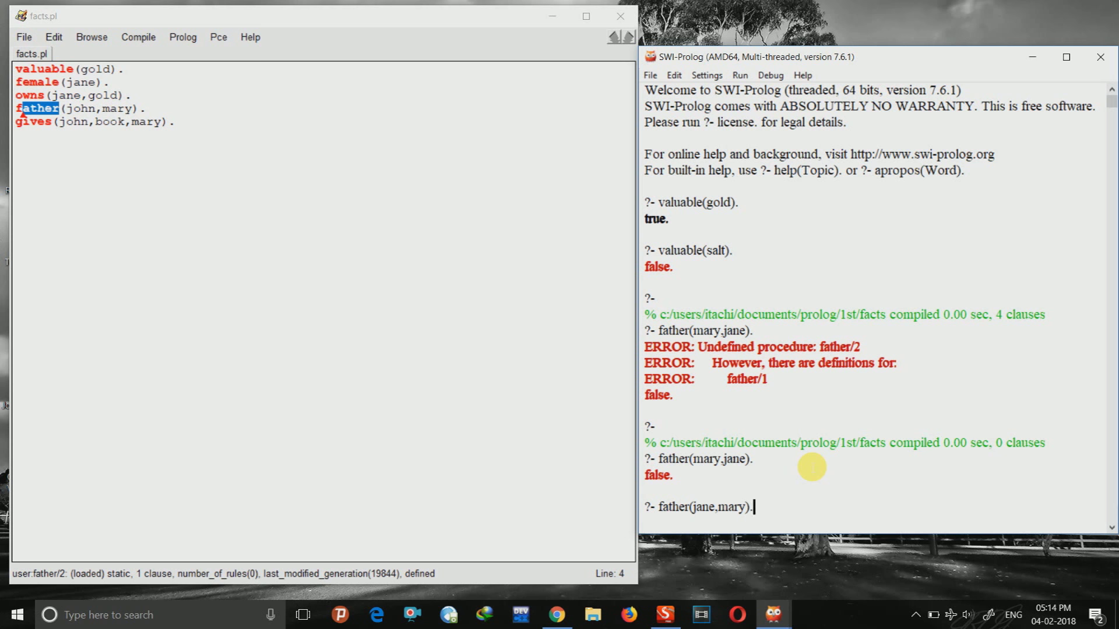
Run father(jane,mary) and father(mary,jane), both false, then father(john,mary), which is true
{"action": "key", "text": "Return"}
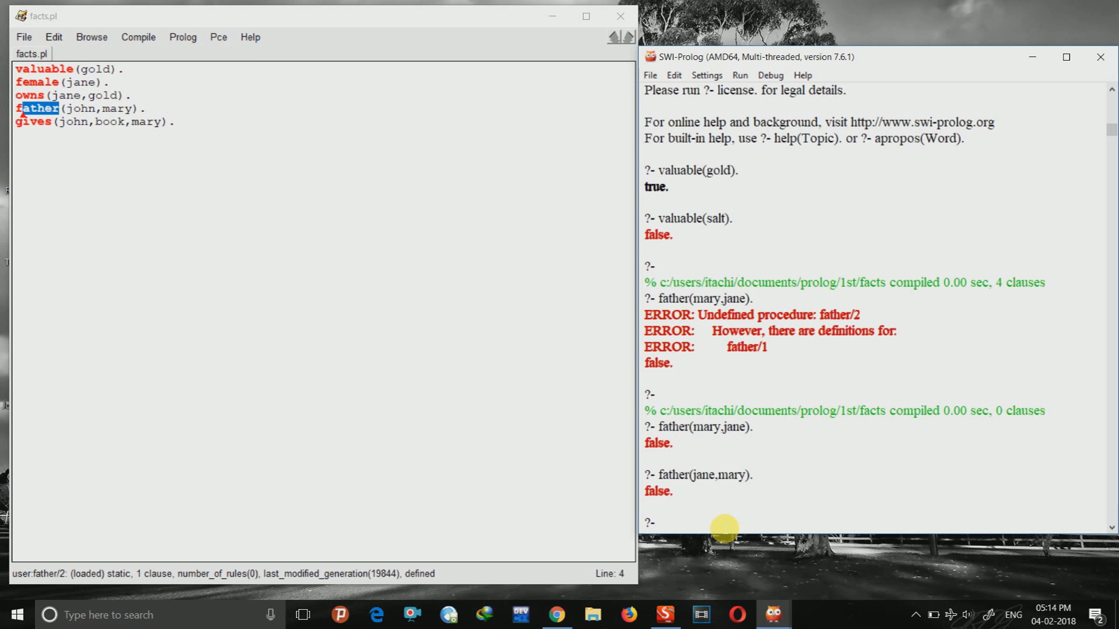
{"action": "type", "text": "father"}
{"action": "type", "text": "(mar"}
{"action": "type", "text": "y,jane"}
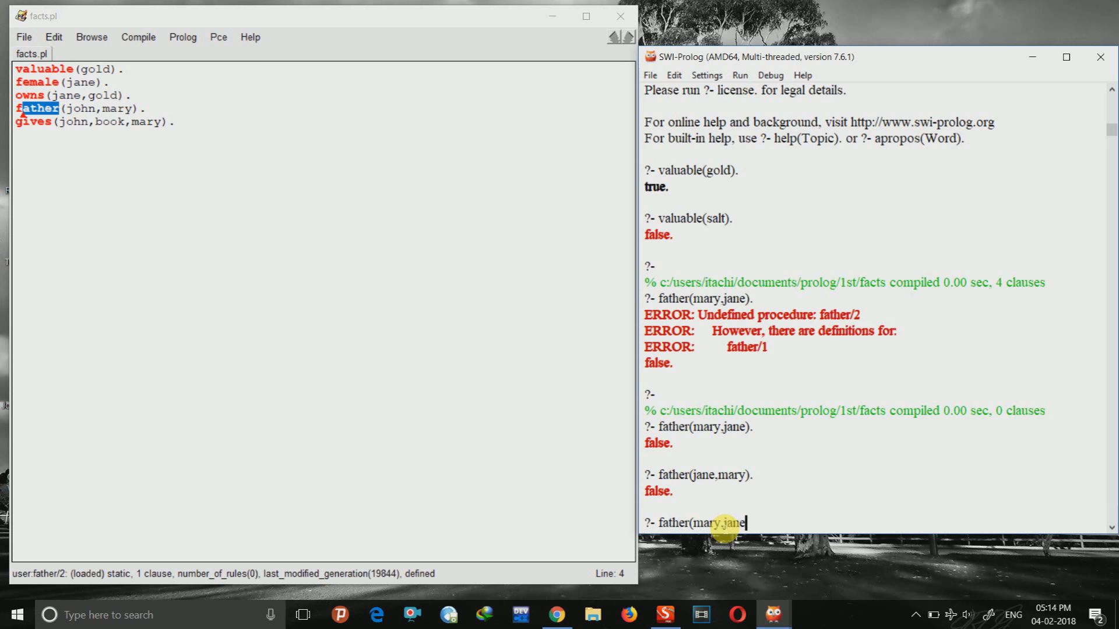
{"action": "type", "text": ")."}
{"action": "key", "text": "Return"}
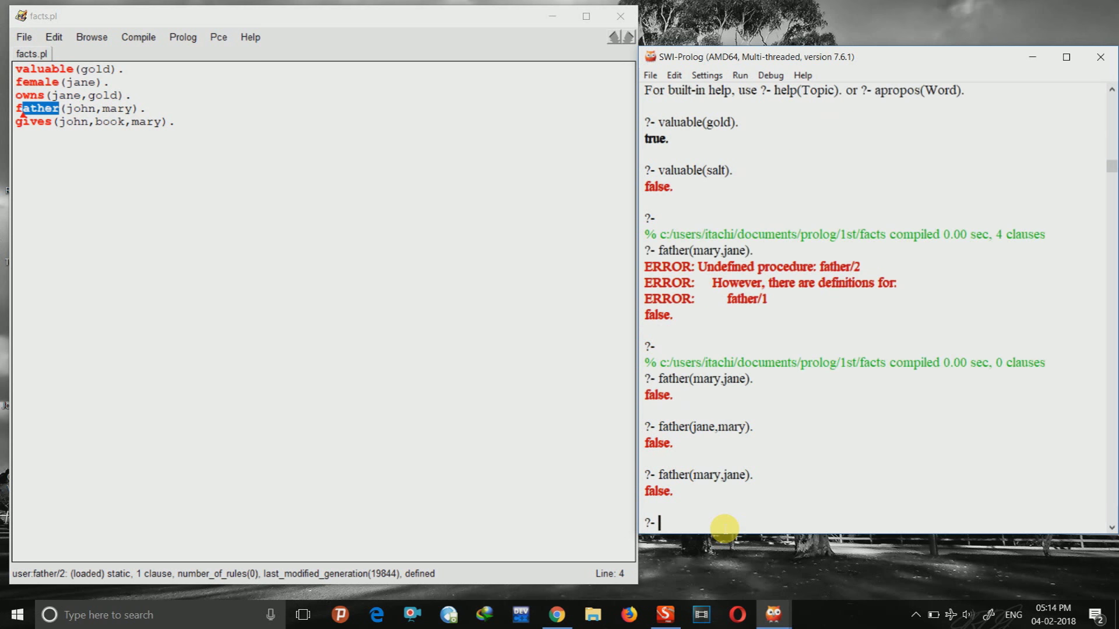
{"action": "type", "text": "father"}
{"action": "type", "text": "("}
{"action": "type", "text": "jane"}
{"action": "key", "text": "BackSpace"}
{"action": "key", "text": "BackSpace"}
{"action": "key", "text": "BackSpace"}
{"action": "key", "text": "BackSpace"}
{"action": "type", "text": "john,ma"}
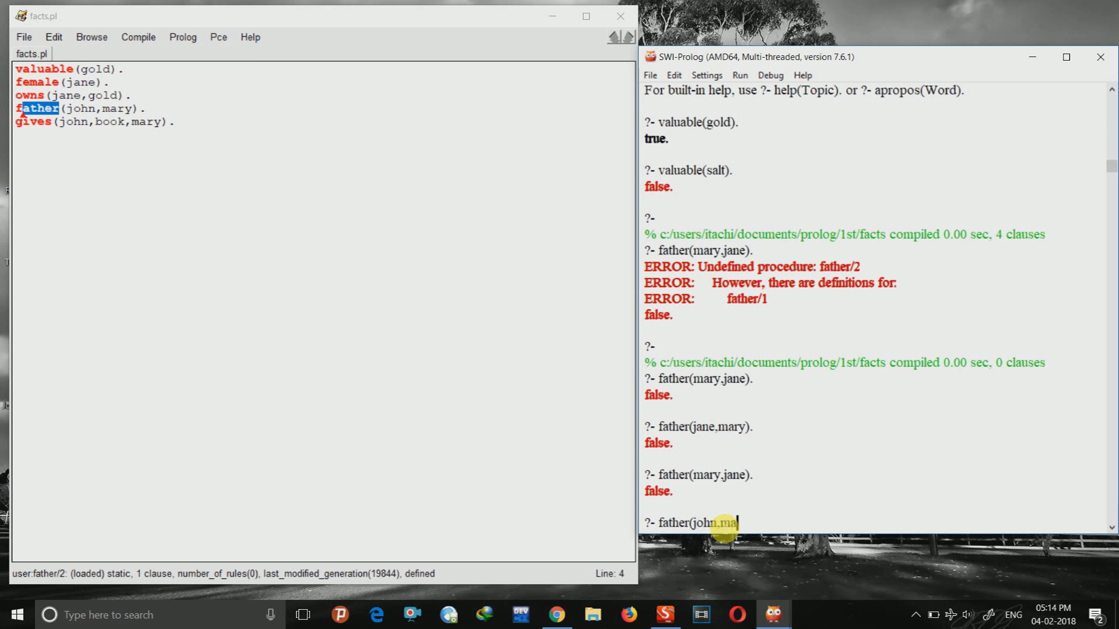
{"action": "type", "text": "ry)."}
{"action": "key", "text": "Return"}
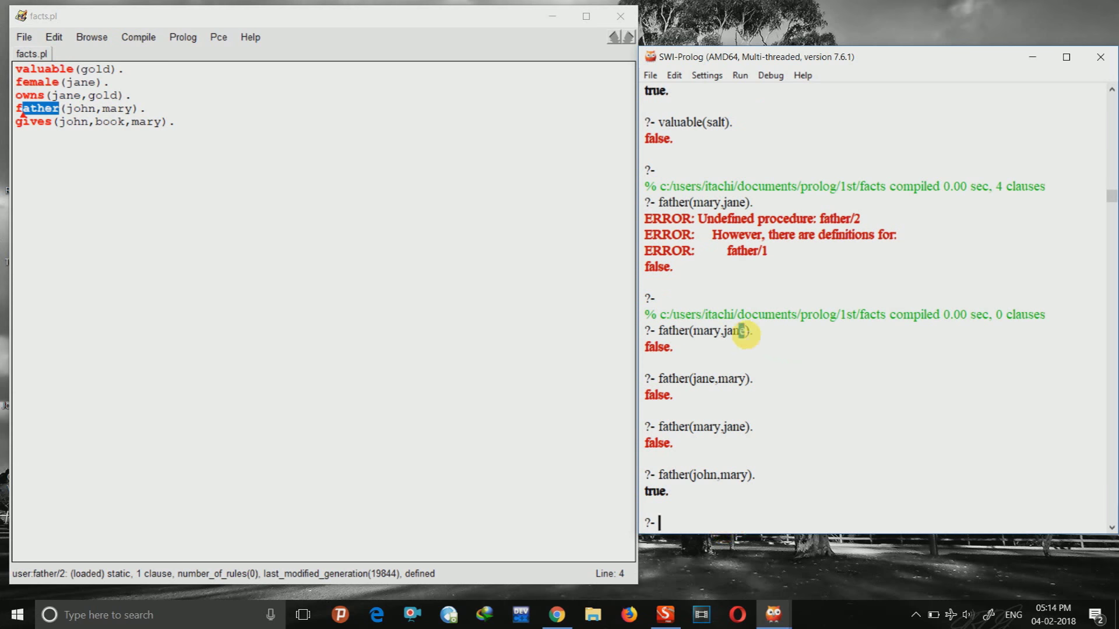
Query father(mary,john), which returns false because argument order matters
{"action": "double_click", "coordinate": [737, 332]}
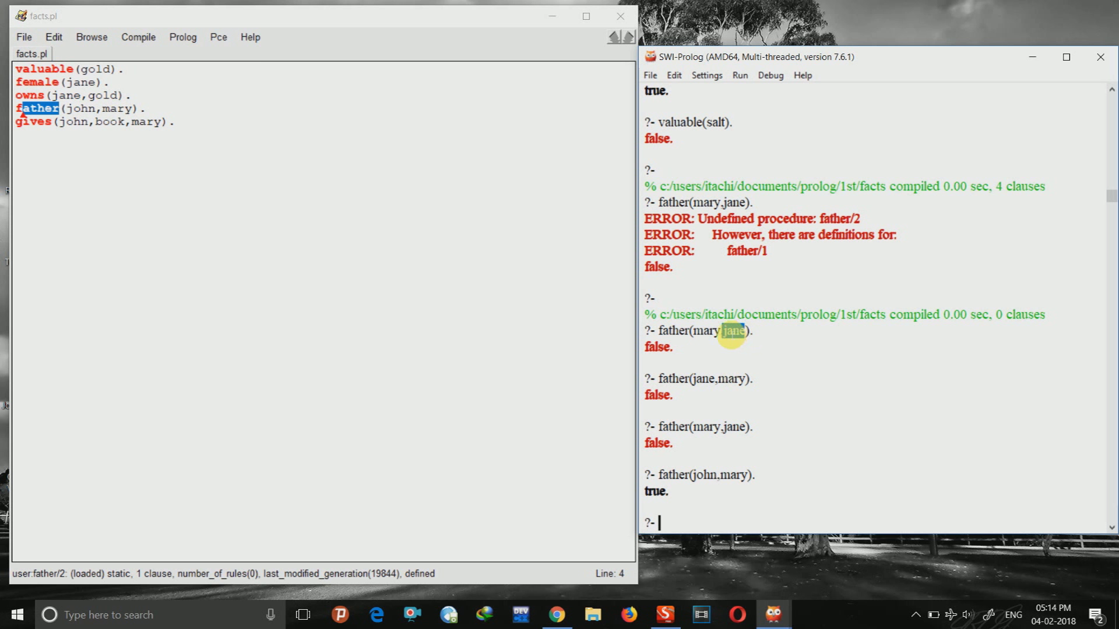
{"action": "left_click_drag", "start_coordinate": [733, 333], "coordinate": [745, 332]}
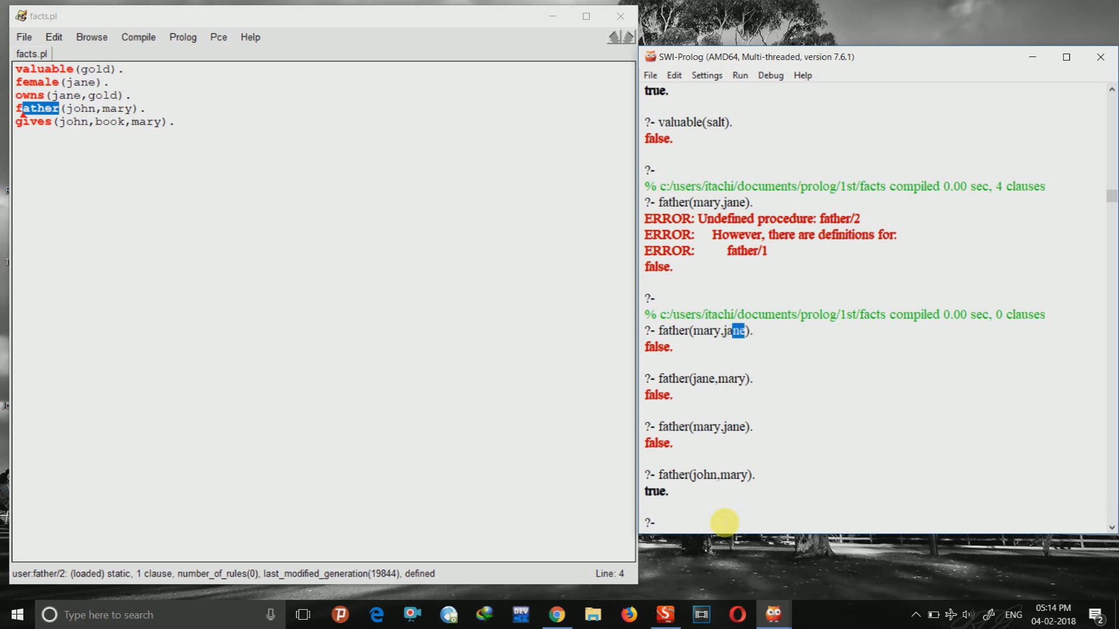
{"action": "type", "text": "father"}
{"action": "type", "text": "(mar"}
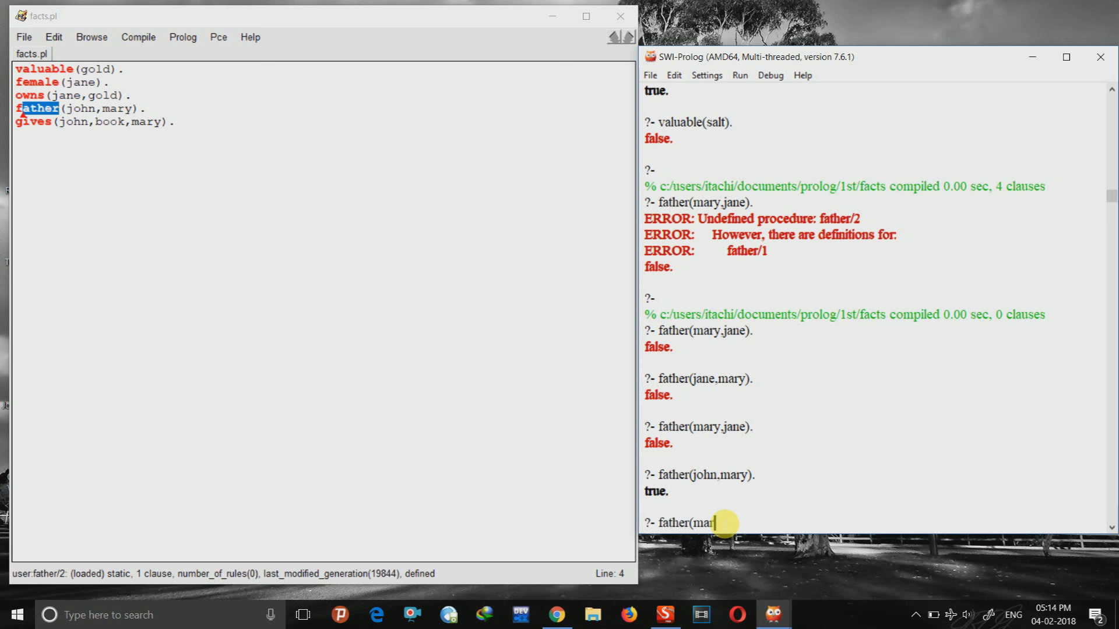
{"action": "type", "text": "y,john"}
{"action": "type", "text": ")."}
{"action": "key", "text": "Return"}
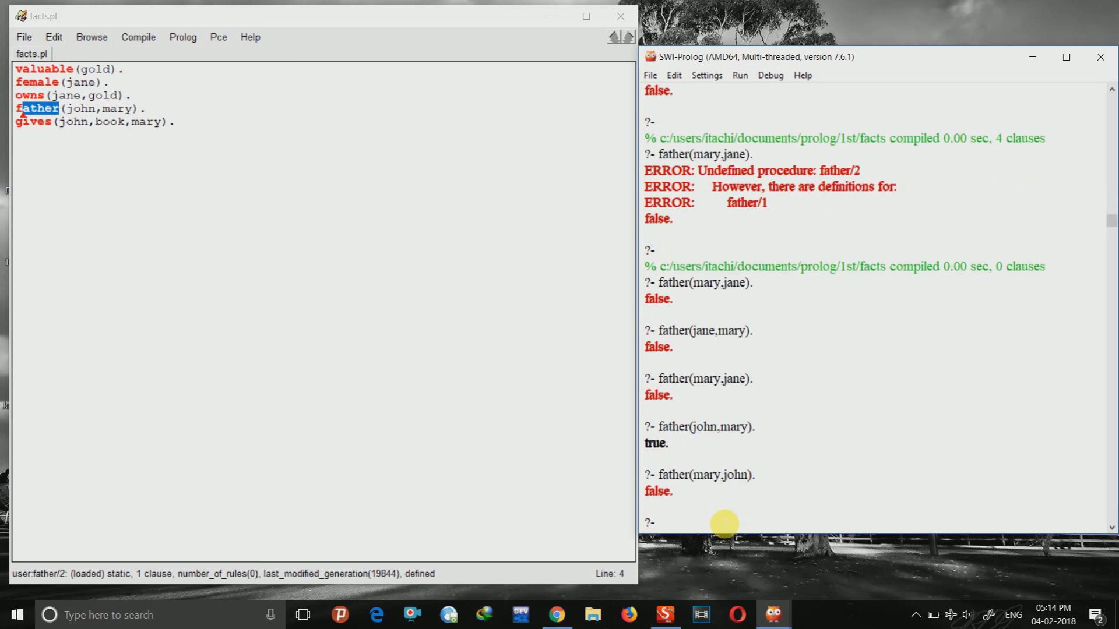
{"action": "left_click", "coordinate": [297, 121]}
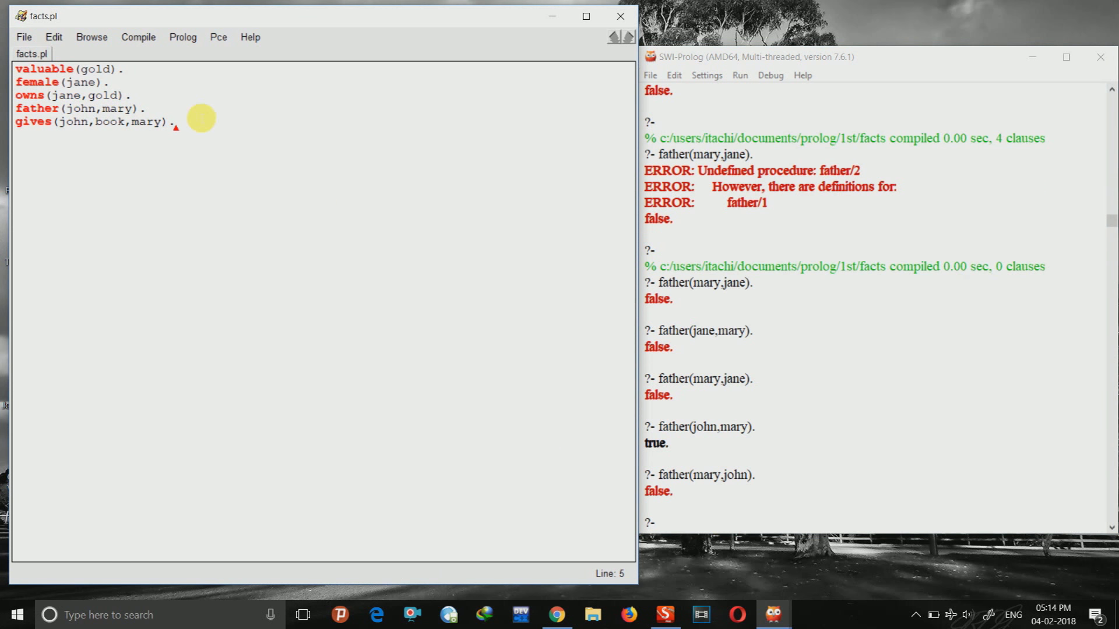
{"action": "left_click", "coordinate": [896, 382]}
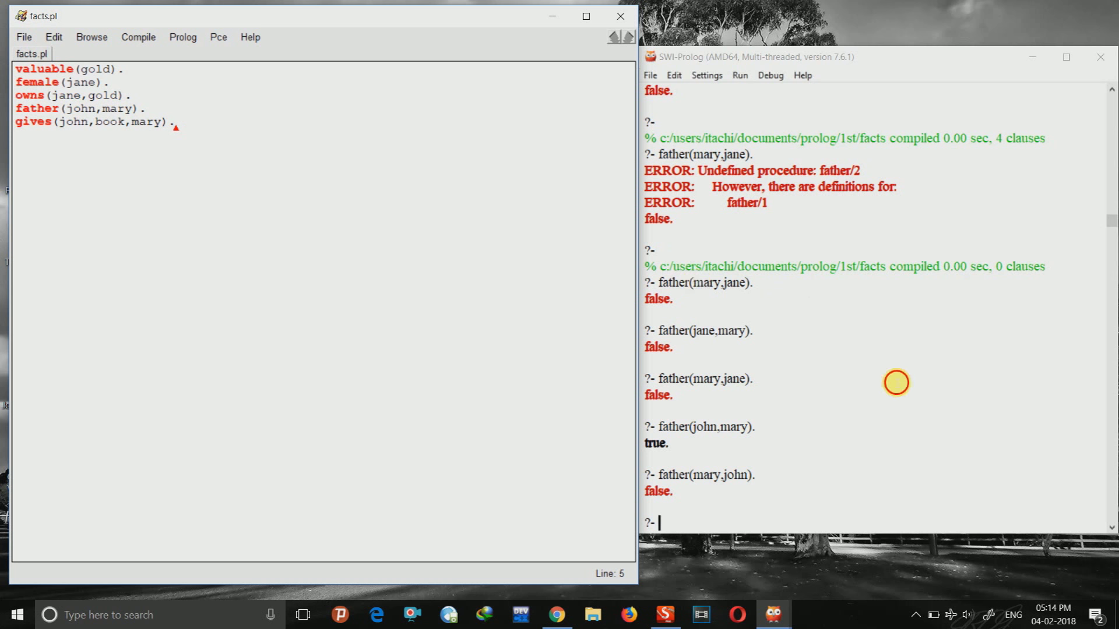